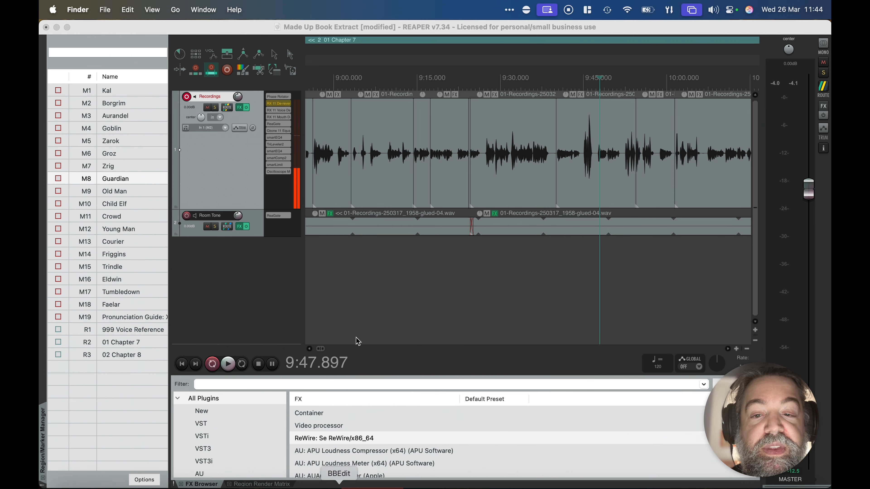
Select all the recording items inside the 01 Chapter 7 region on the Recordings track.
left_click(378, 264)
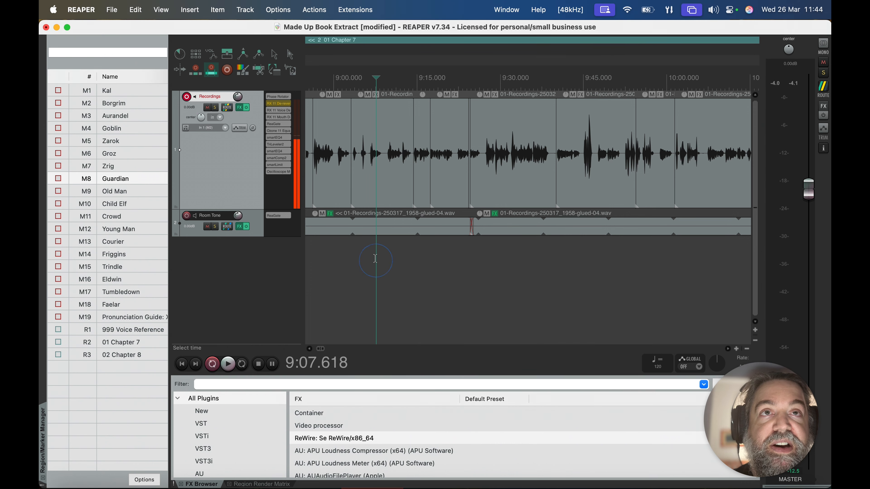
scroll(375, 259, "down", 8)
scroll(375, 258, "up", 1)
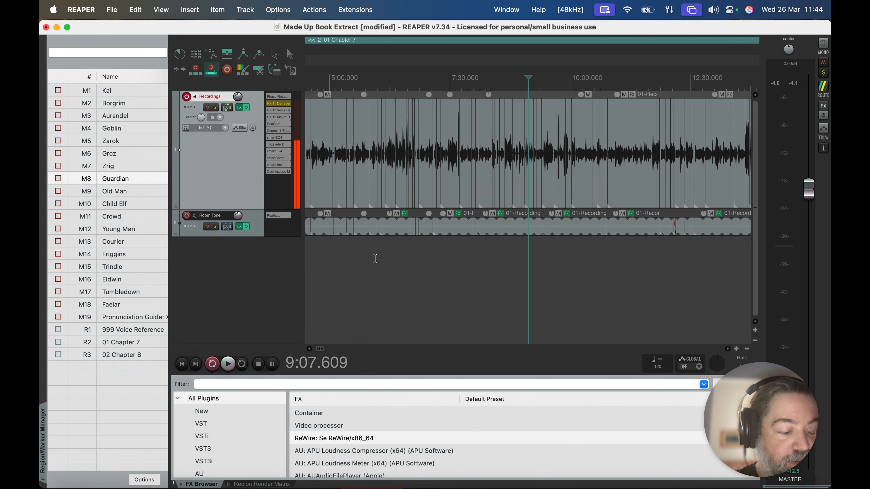
scroll(374, 258, "down", 6)
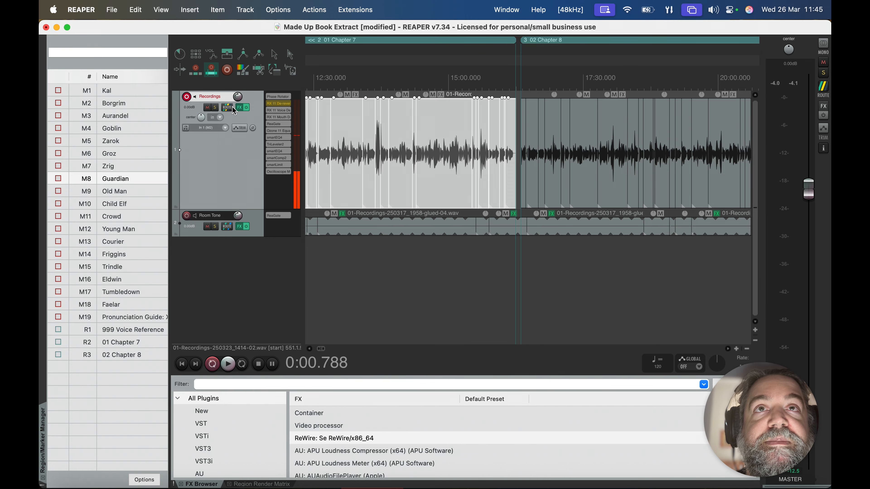
left_click(275, 76)
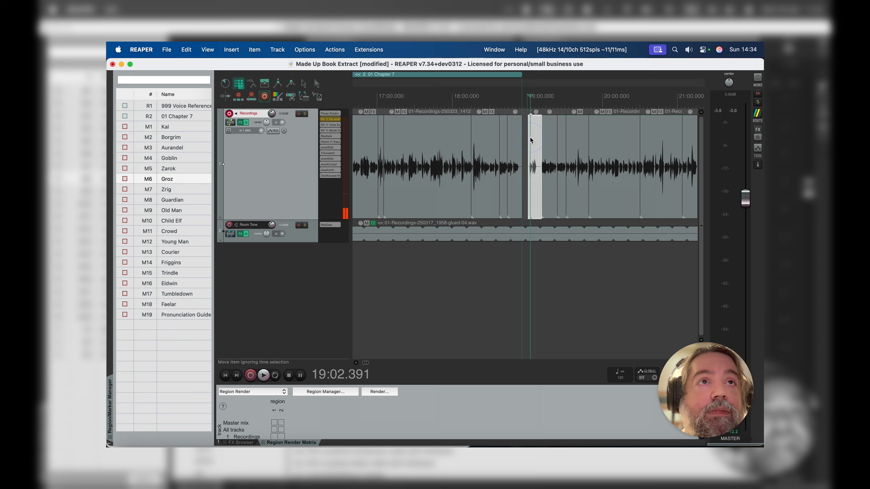
Select all items from the one at 19:02 to the last recording and create a region named 02 Chapter 8 with the Chapter Region Maker script.
scroll(530, 139, "right", 15)
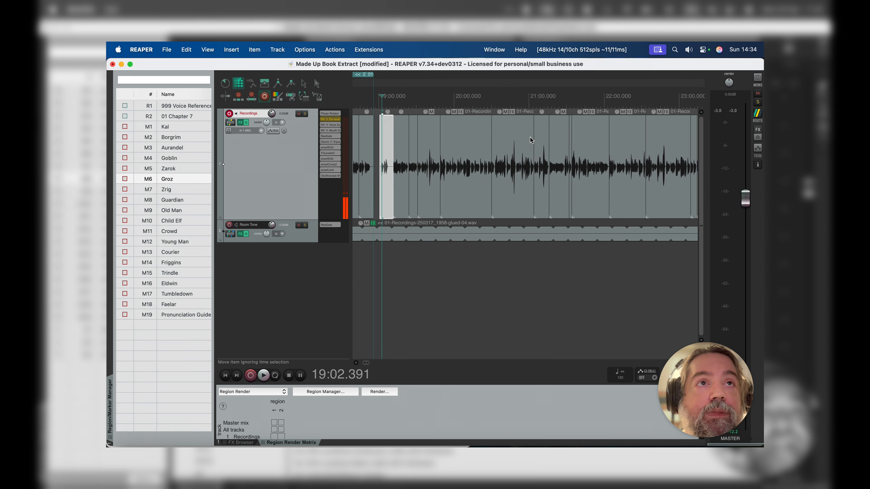
scroll(530, 137, "right", 15)
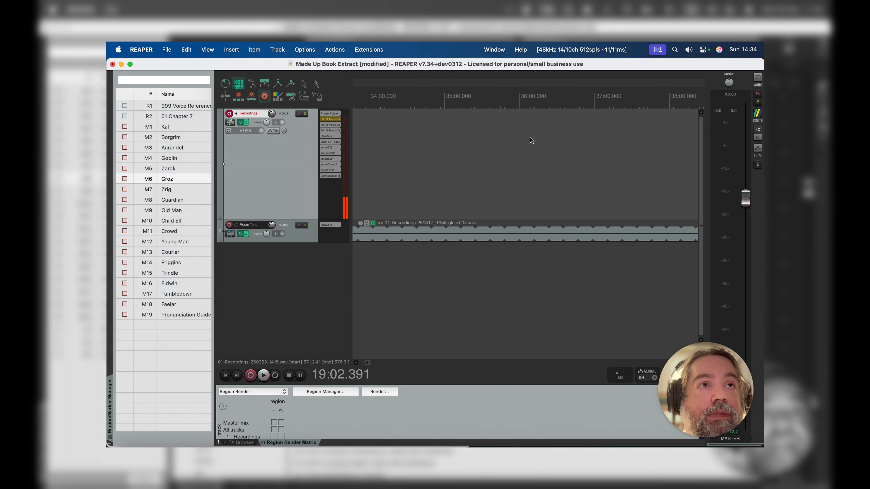
scroll(530, 137, "left", 5)
left_click(520, 134, "shift")
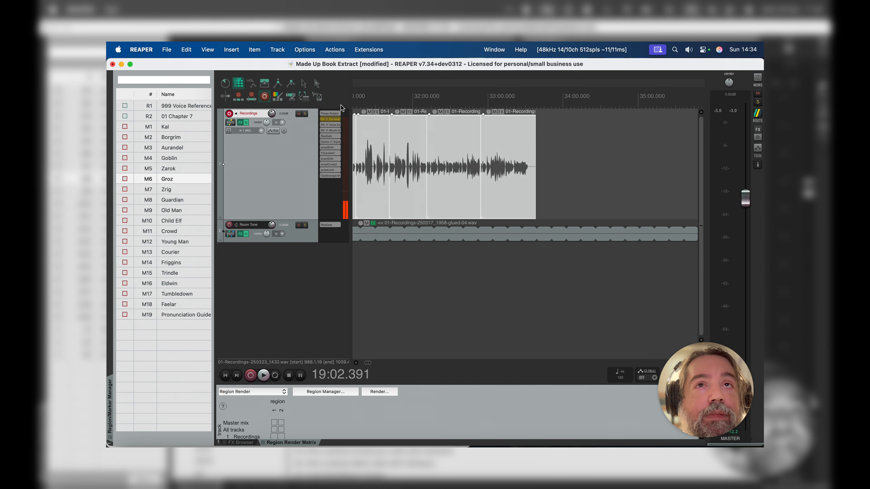
left_click(304, 96)
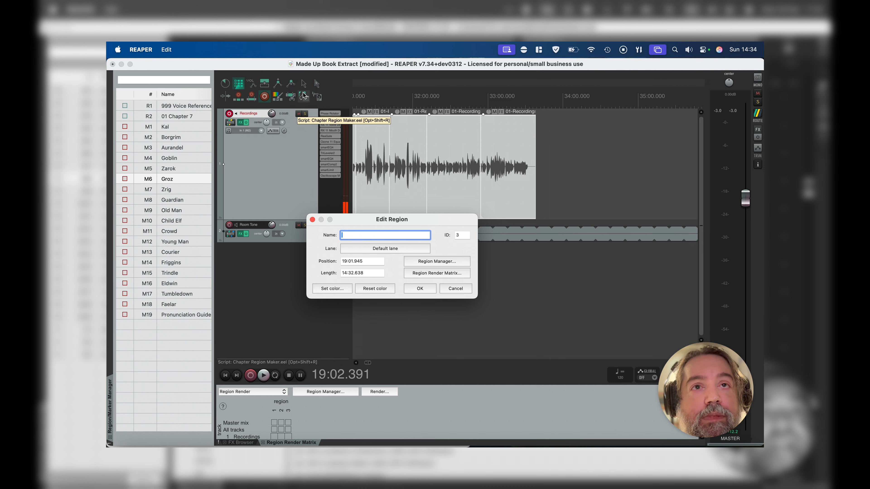
type("02 Chapter 8")
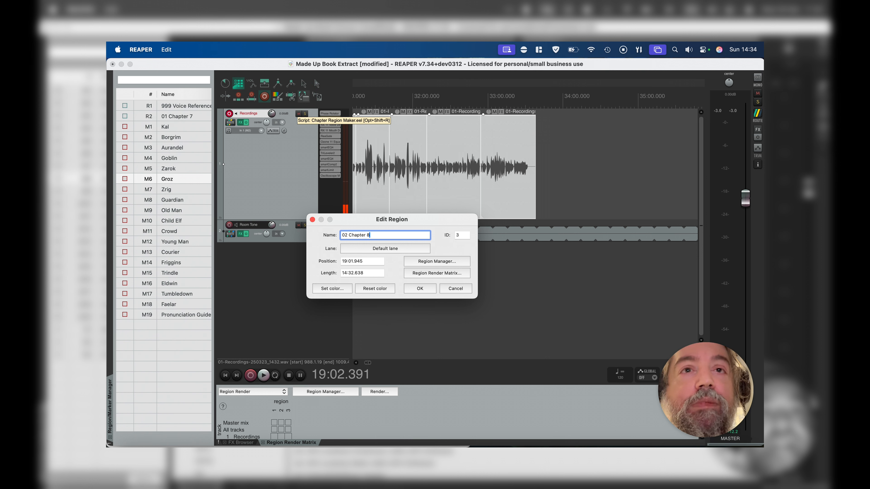
key("Return")
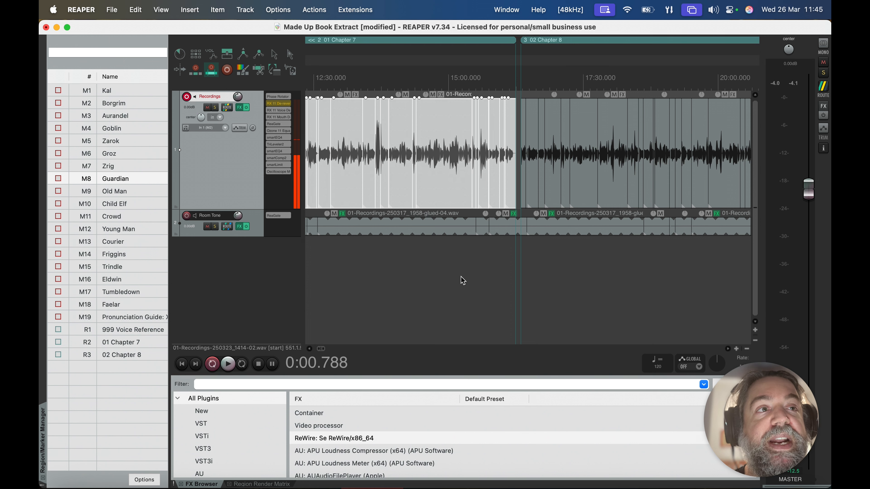
Select the last Chapter 7 item and examine where the 01 Chapter 7 region's end edge sits relative to it.
scroll(463, 280, "left", 3)
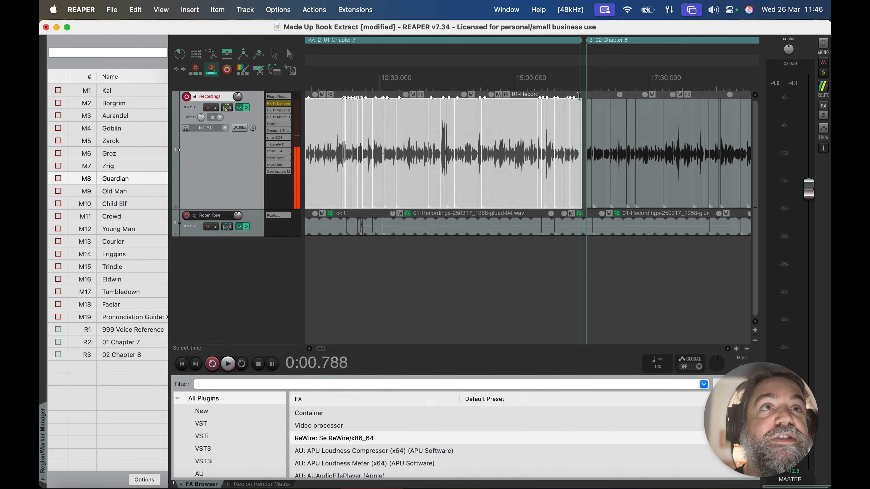
left_click(574, 115)
scroll(574, 115, "up", 5)
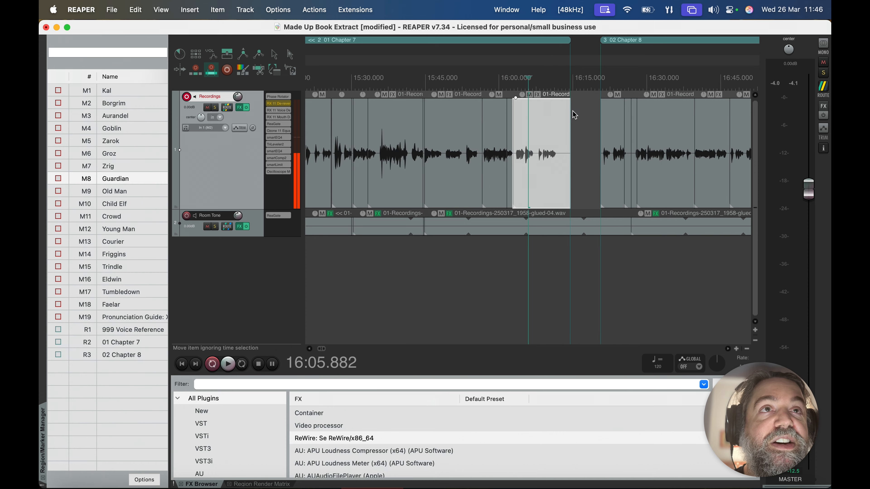
scroll(573, 113, "up", 4)
left_click(518, 125)
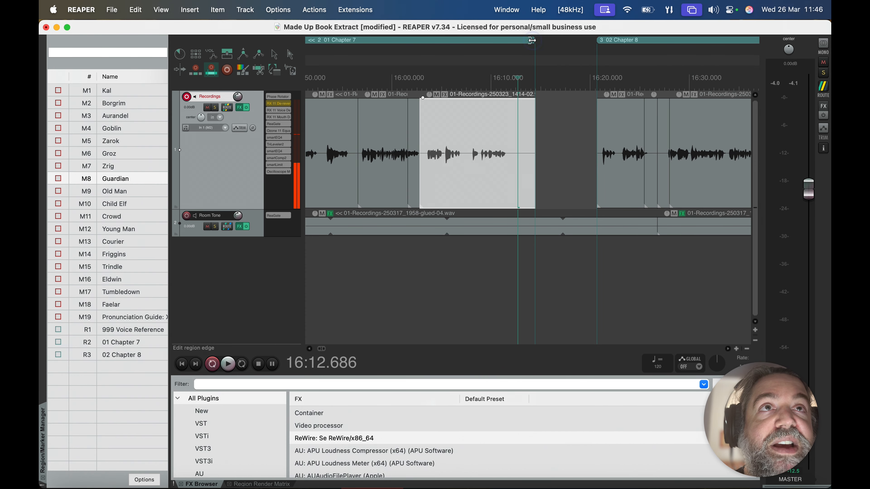
left_click_drag(531, 40, 535, 40)
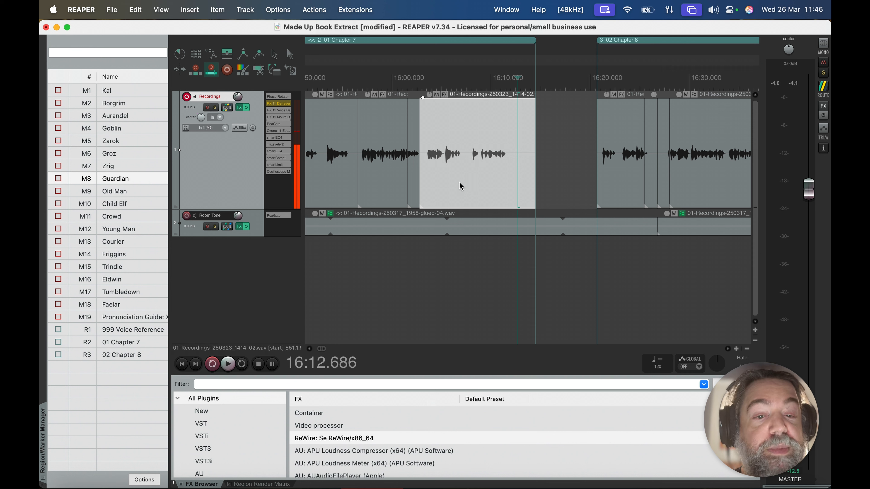
Find the Chapter Region Maker.eel script in the action list and open it for editing.
left_click(315, 6)
left_click(315, 33)
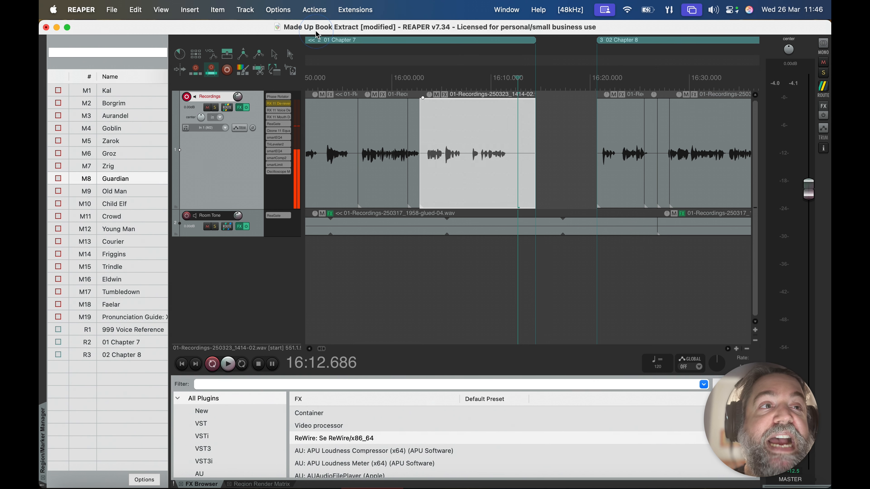
scroll(352, 285, "down", 1)
scroll(354, 289, "down", 5)
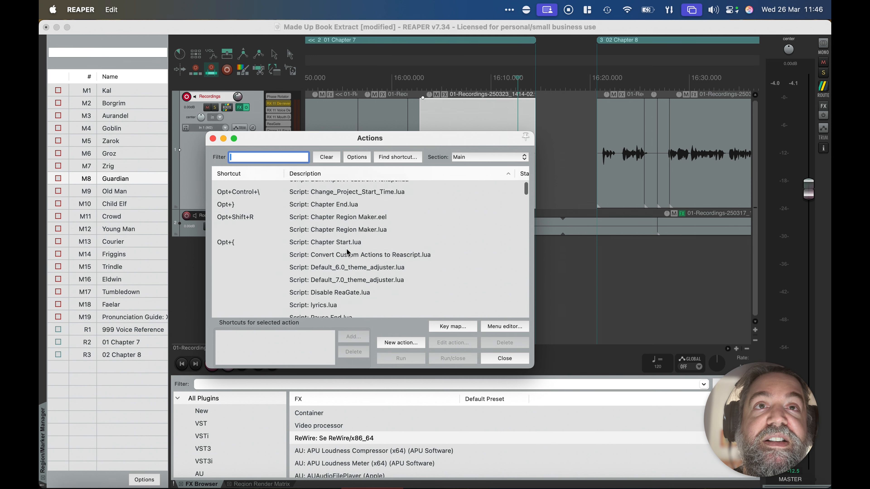
left_click(349, 220)
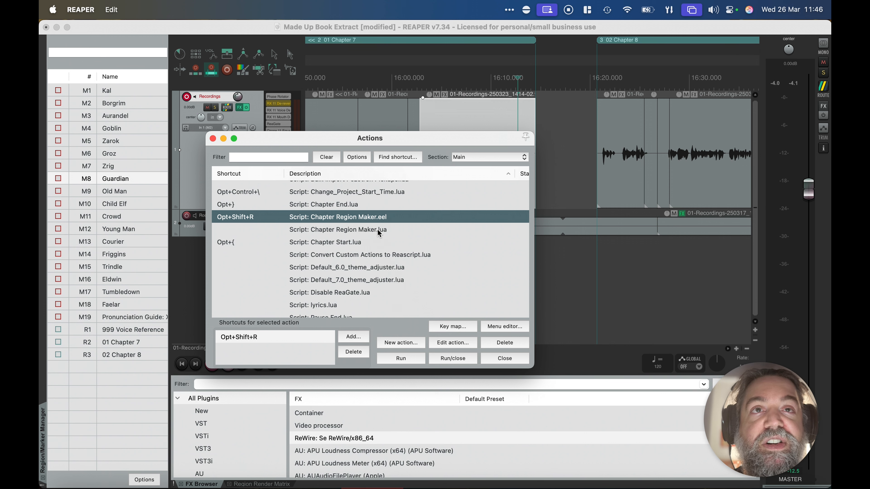
left_click(452, 344)
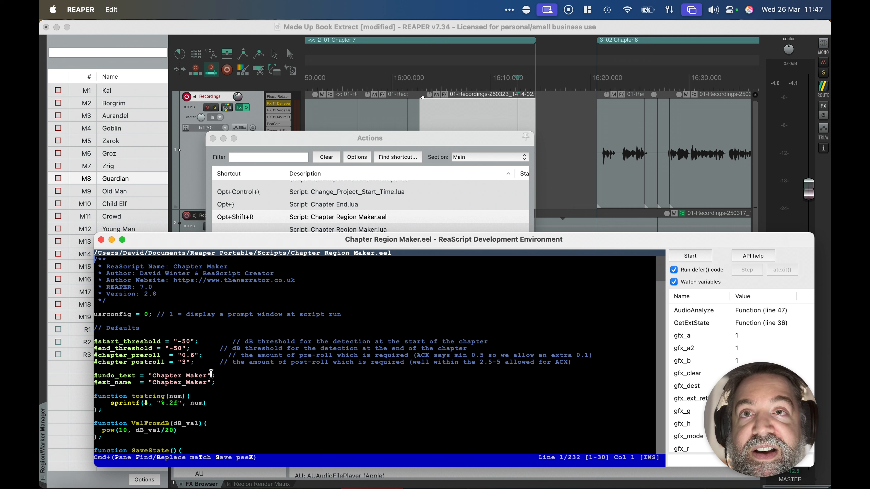
Examine the start and end threshold and pre-roll and post-roll defaults in the script, and close the script editor and action list.
left_click(191, 340)
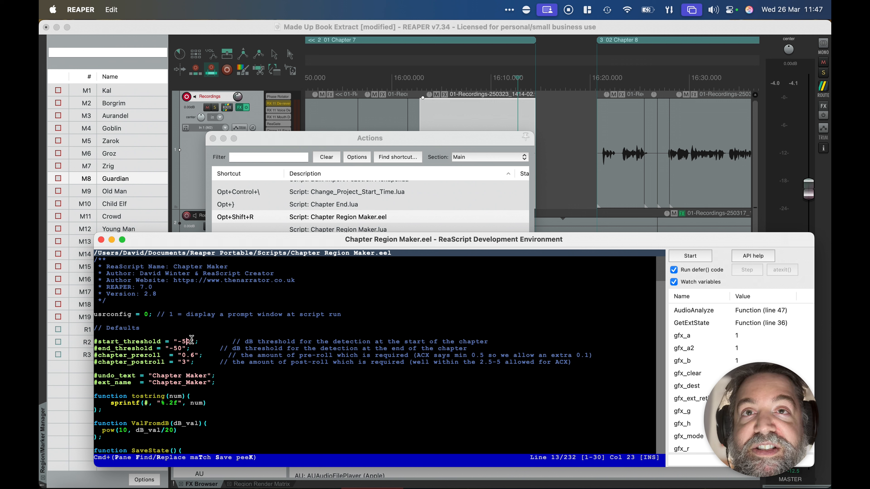
left_click(192, 339)
scroll(192, 339, "down", 1)
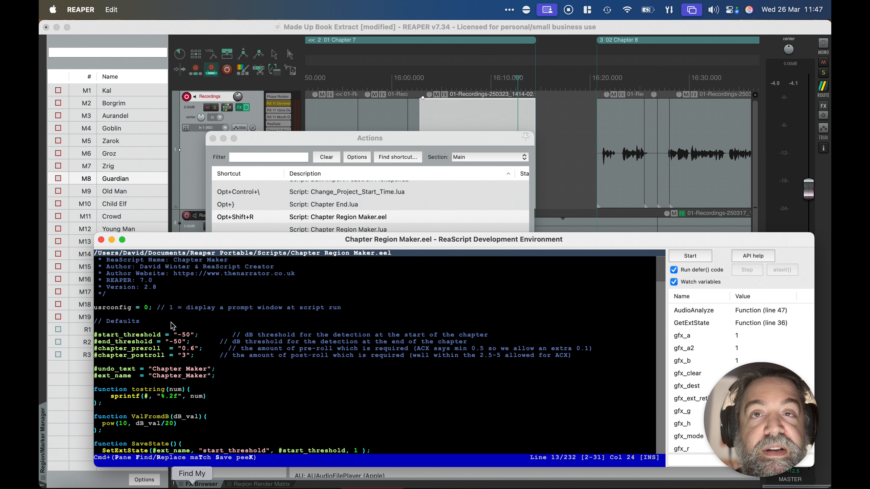
left_click(101, 240)
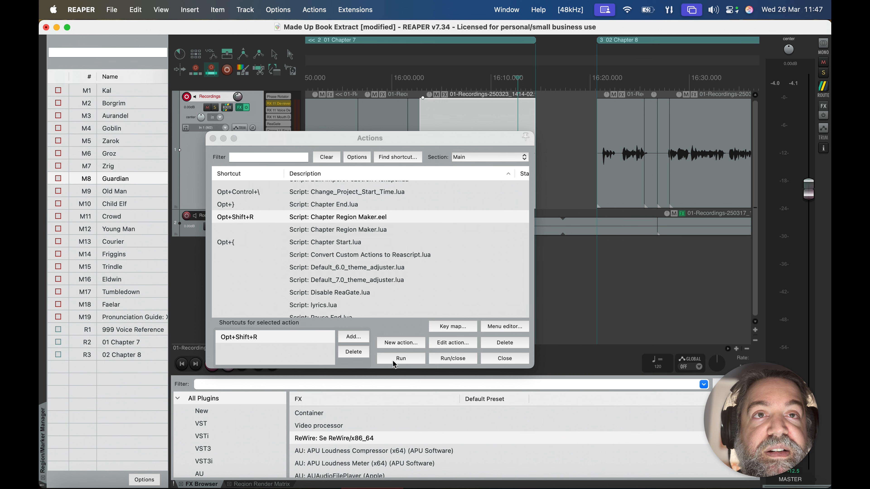
left_click(212, 138)
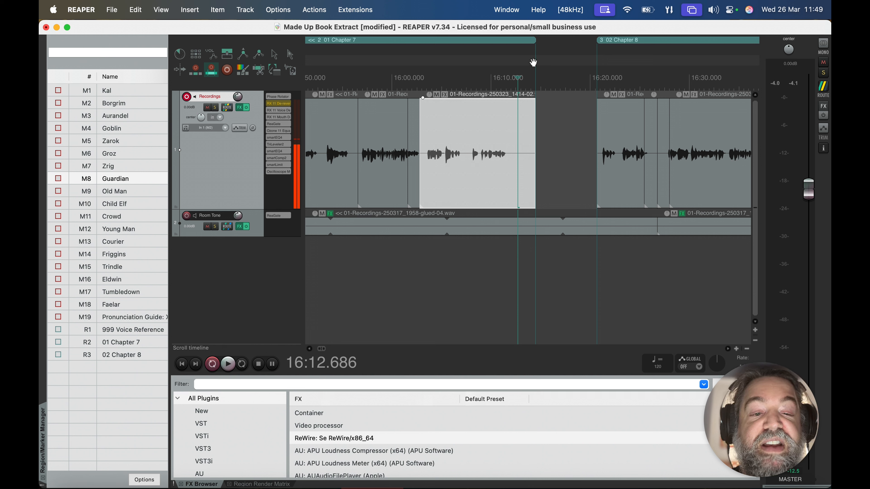
Go to the start of the 01 Chapter 7 region and make a time selection over about its first 31 seconds.
scroll(533, 62, "left", 15)
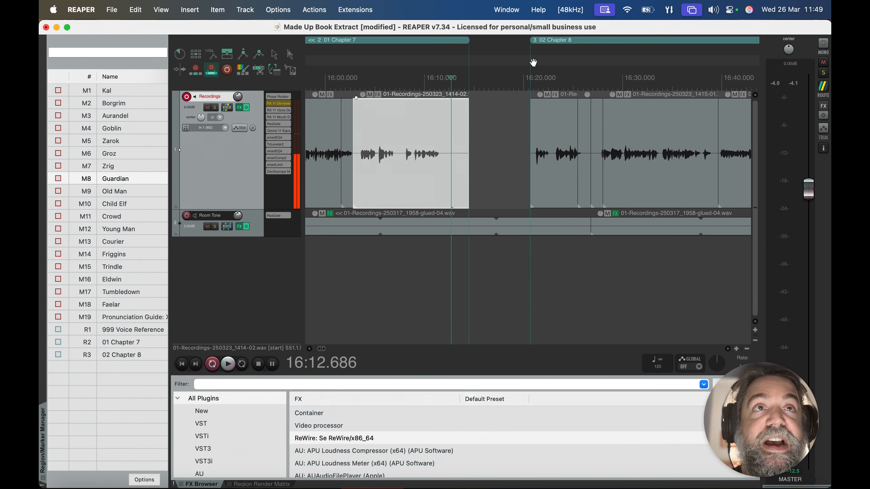
scroll(533, 62, "left", 20)
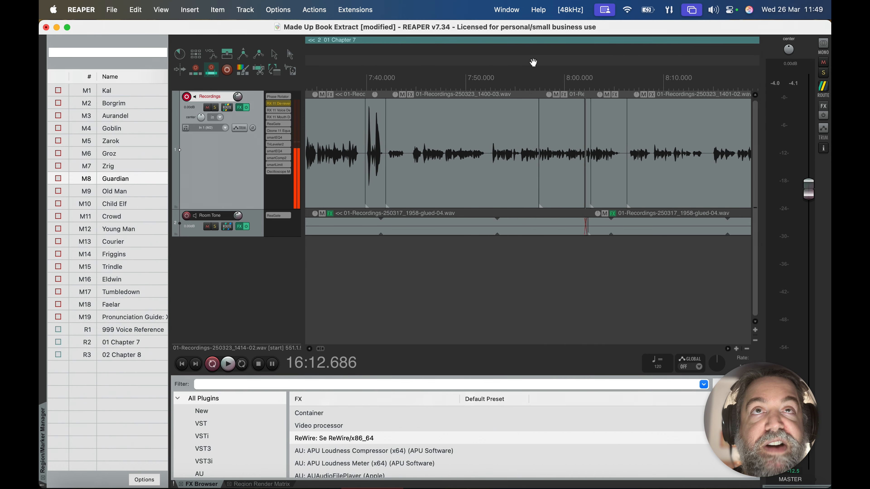
left_click(137, 343)
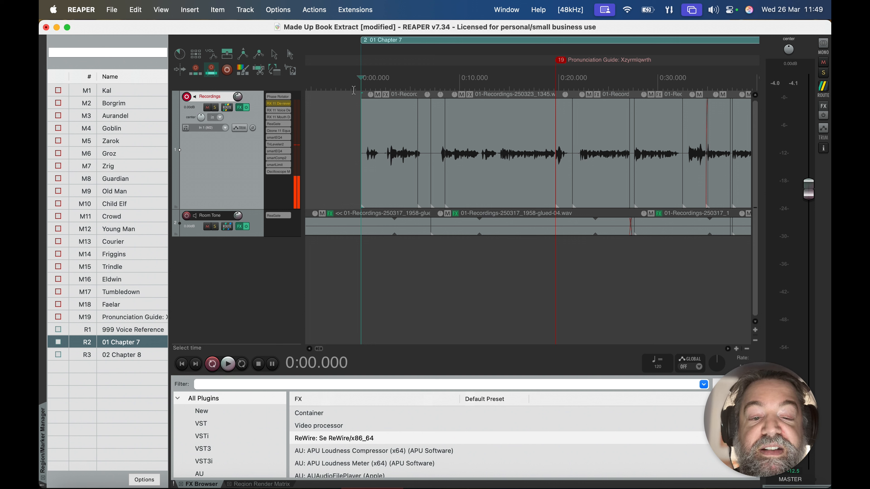
left_click(361, 81)
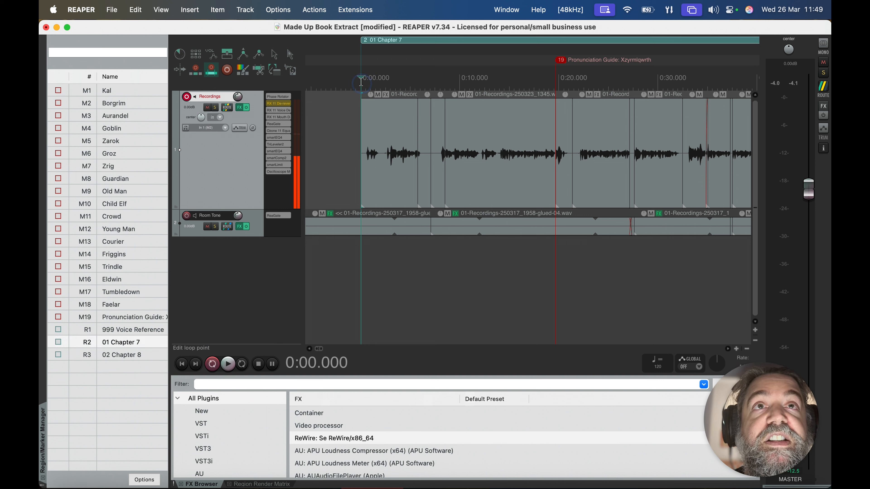
mouse_move(360, 81)
left_mouse_down()
mouse_move(466, 73)
mouse_move(468, 87)
mouse_move(669, 65)
left_mouse_up()
left_click(466, 89)
Extend the end of the time selection along Chapter 7 to about 4:59.
scroll(669, 66, "right", 5)
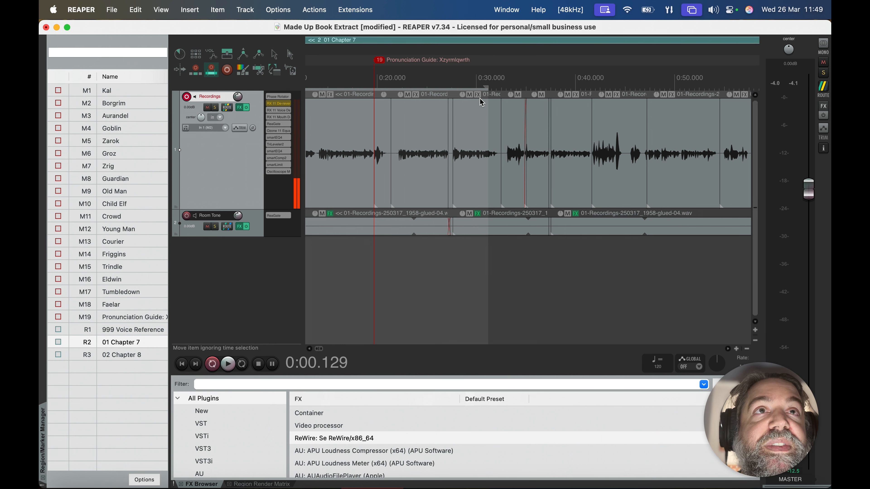
scroll(481, 102, "down", 3)
scroll(482, 102, "right", 5)
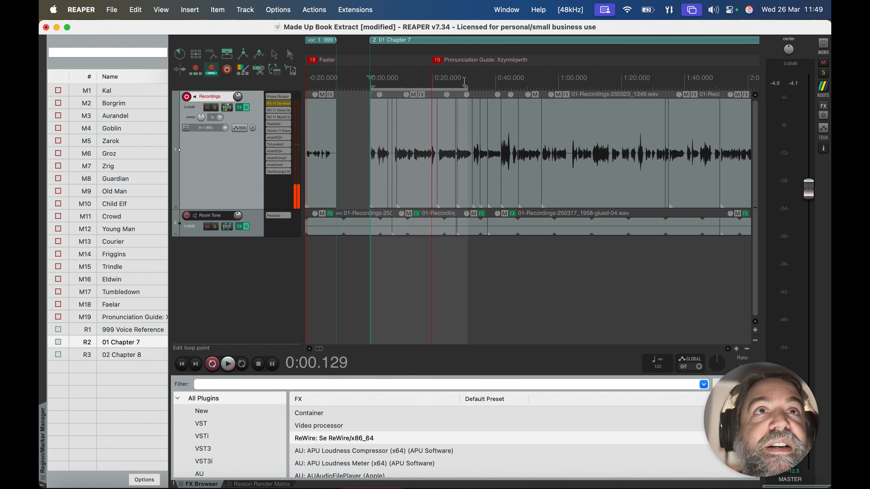
left_click_drag(465, 87, 705, 87)
scroll(704, 90, "right", 12)
left_click_drag(488, 88, 711, 81)
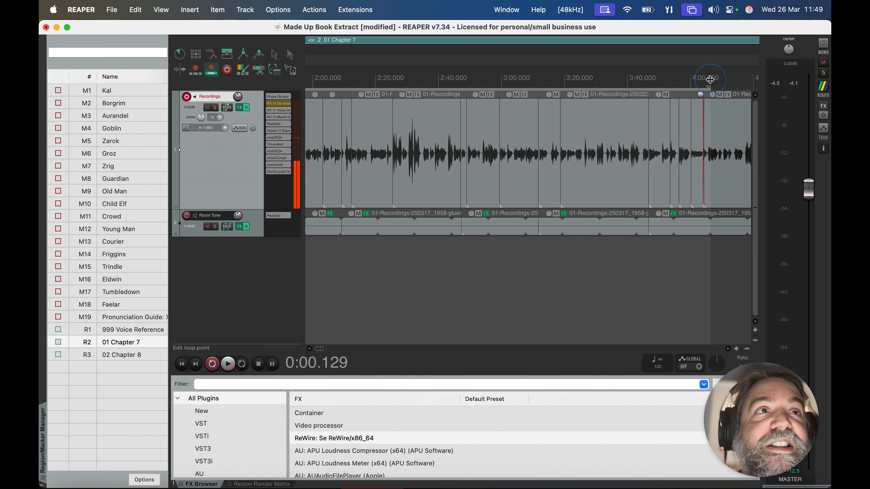
scroll(713, 83, "right", 7)
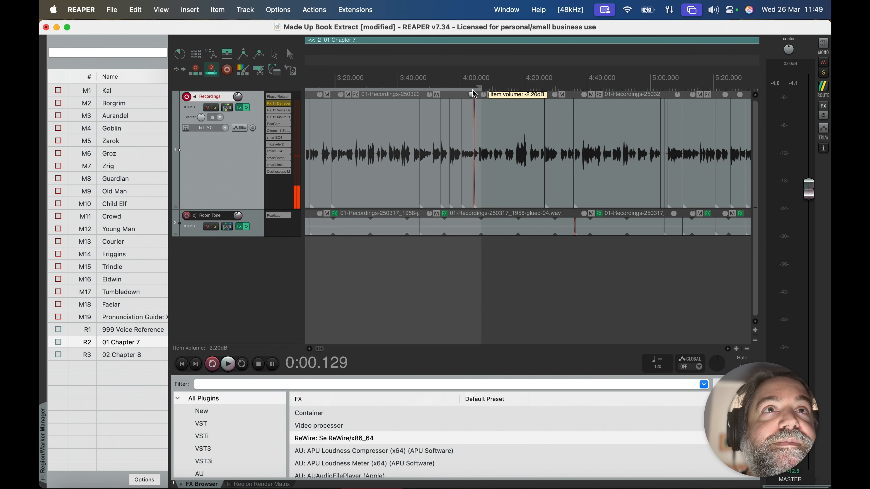
left_click_drag(479, 87, 649, 93)
Select the recording item at the end of the time selection and place the edit cursor at that end, about 4:59.
scroll(654, 164, "up", 5)
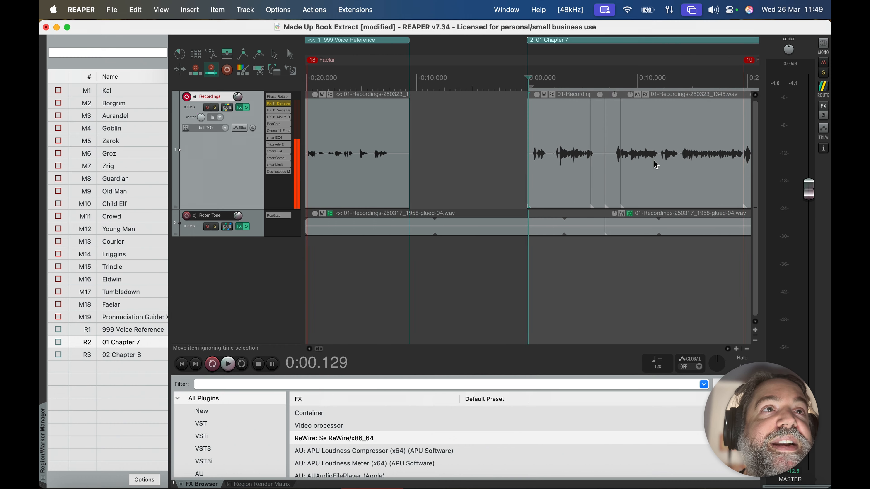
scroll(655, 165, "right", 10)
scroll(655, 165, "right", 20)
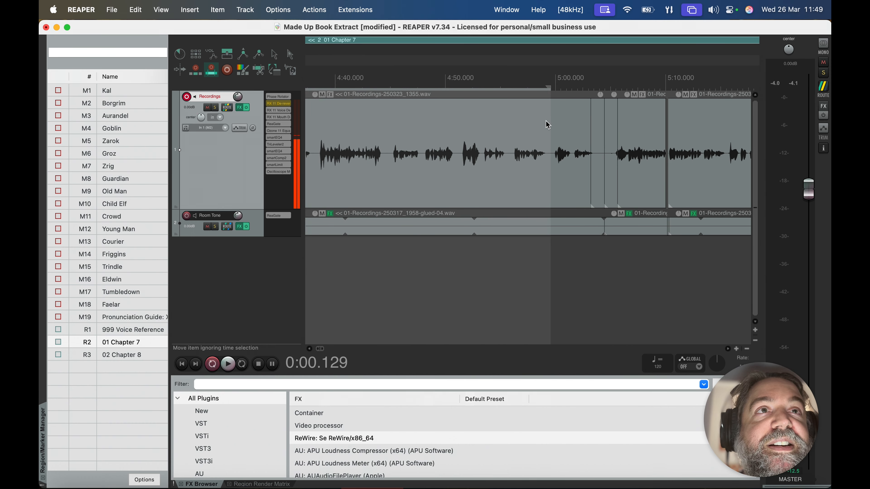
left_click(545, 127)
left_click(550, 126)
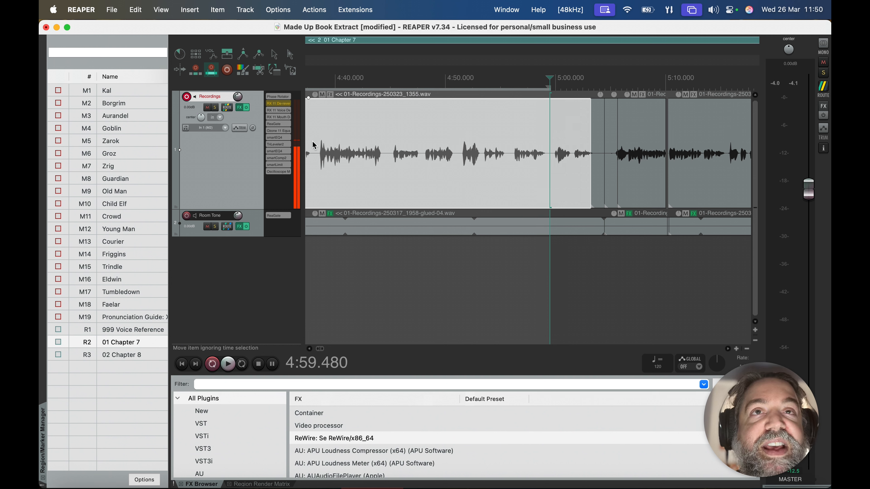
Play the selected Chapter 7 item from about 4:38 and stop the playback before the time selection ends.
left_click(320, 135)
key("space")
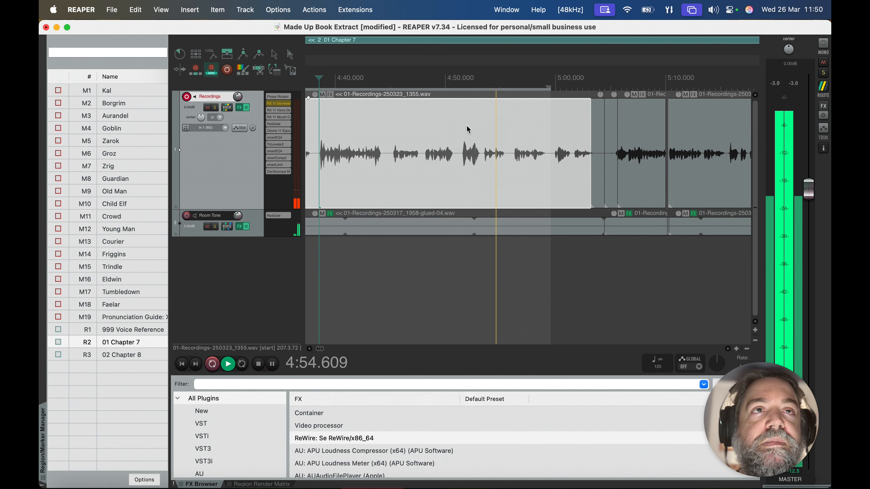
key("space")
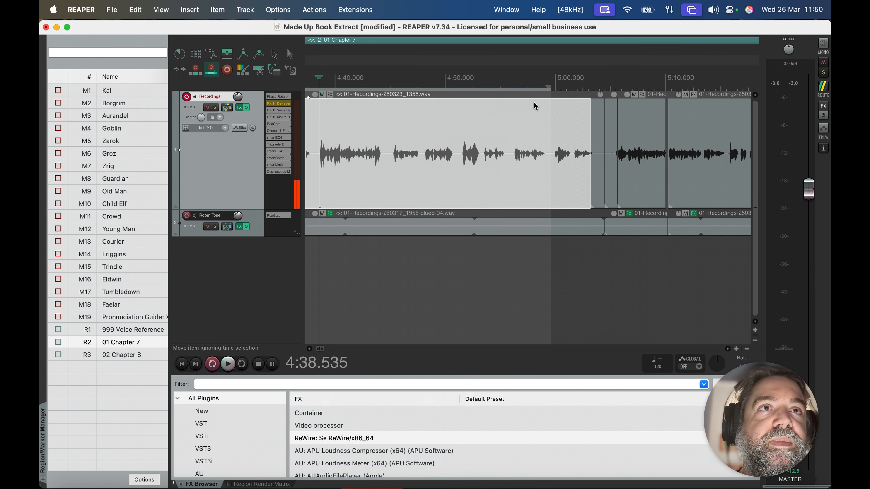
Play the end of the time selection in the selected Chapter 7 item and stop the playback.
left_click(510, 134)
key("space")
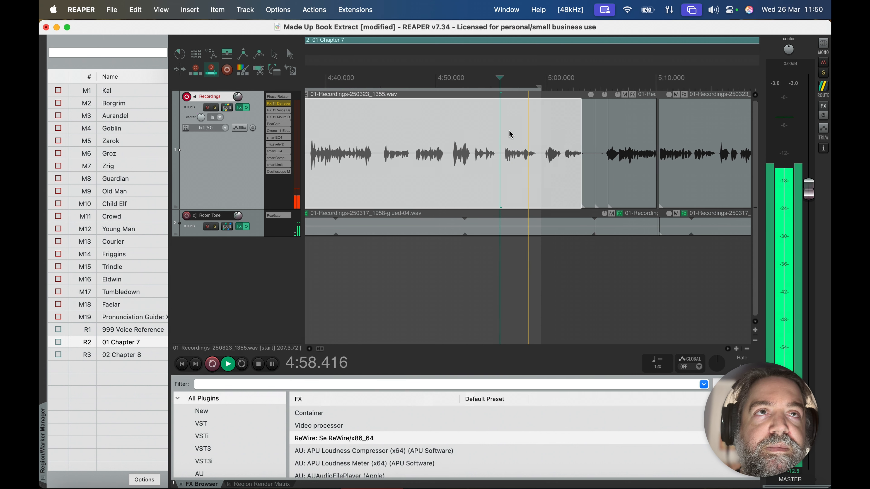
key("space")
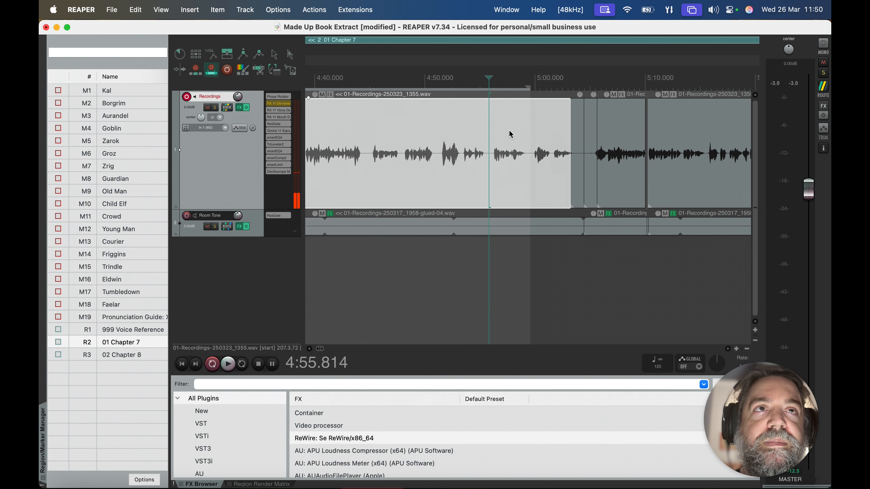
Run the action Markers: Insert region from time selection and edit, and name the region 99 Retail_Sample.
left_click(313, 10)
left_click(319, 39)
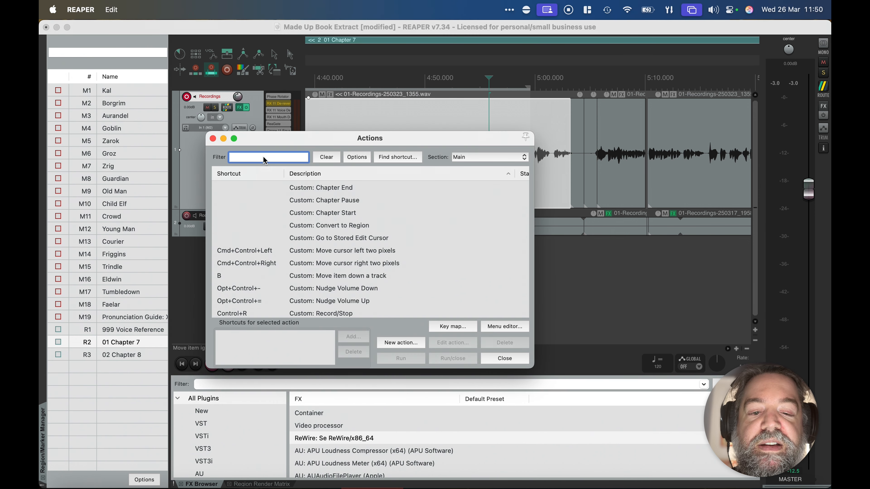
type("selection region")
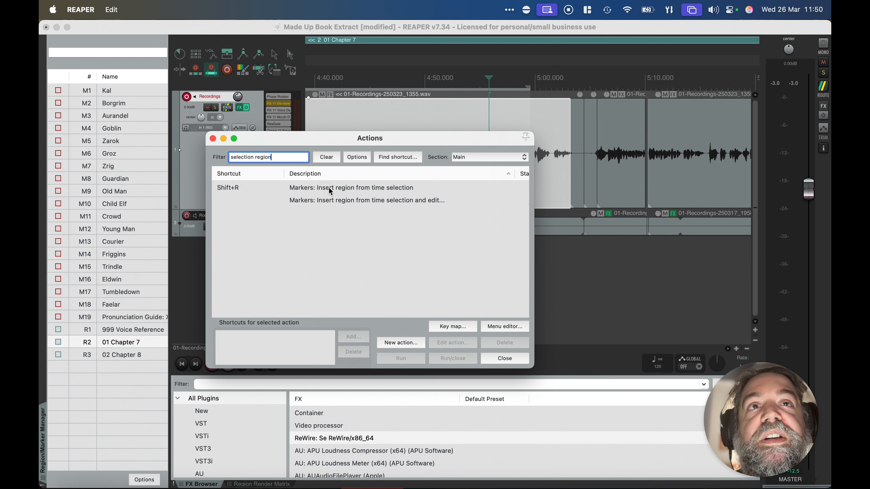
left_click(333, 202)
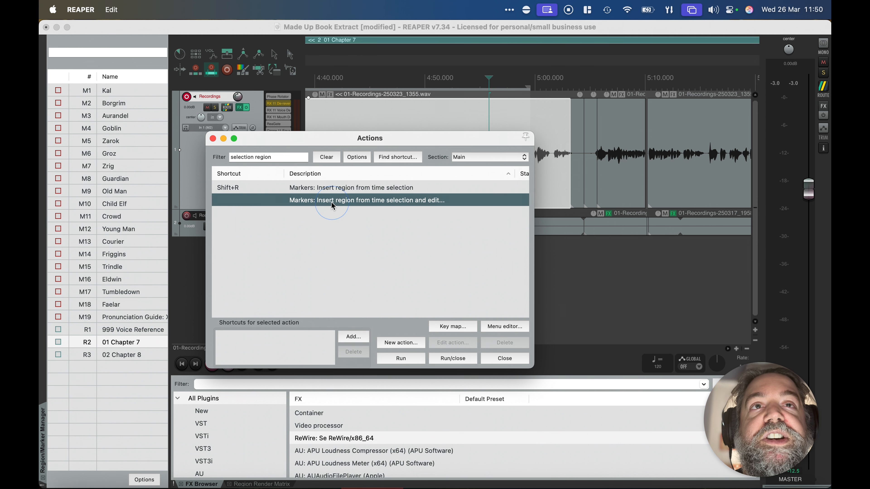
left_click(401, 358)
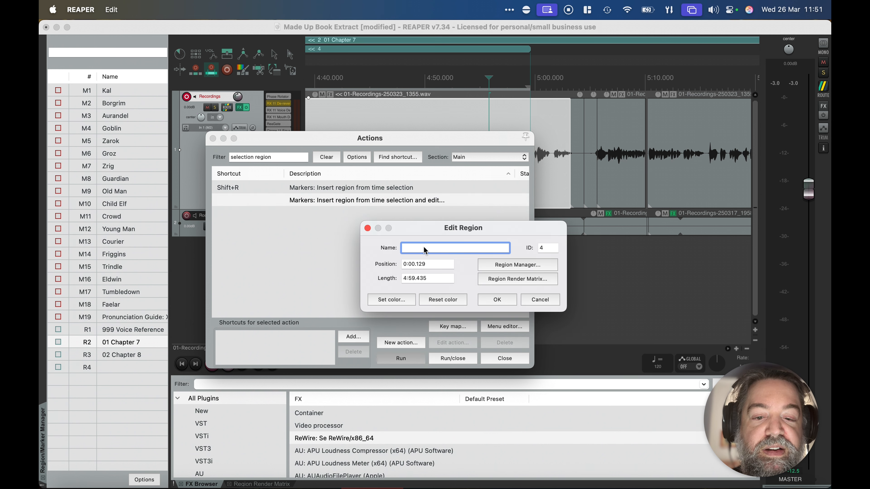
type("99 Retail_Sample")
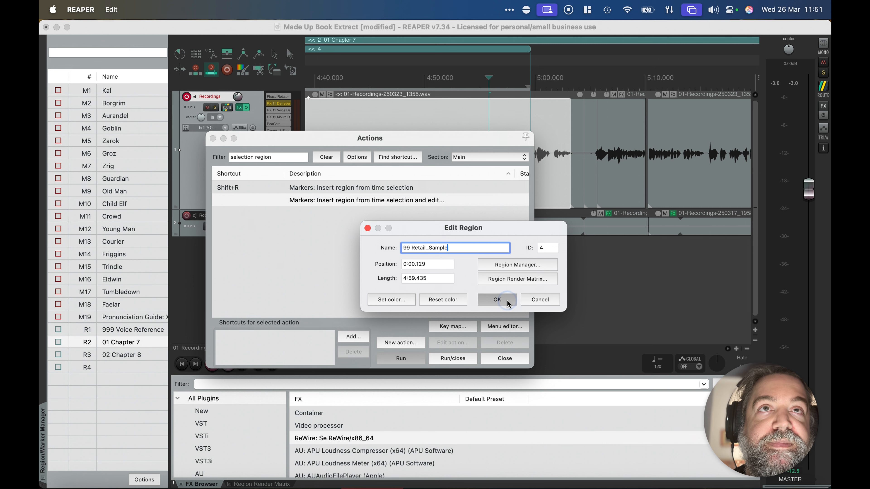
left_click(497, 300)
left_click(504, 358)
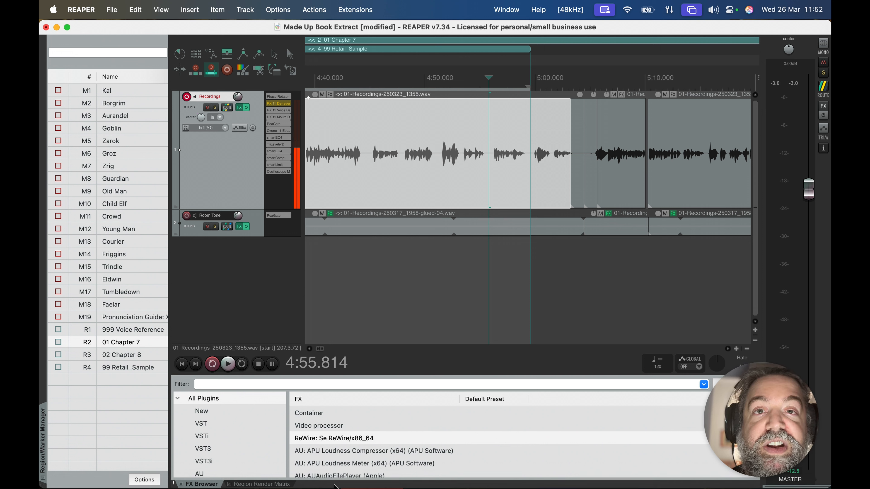
Set the Region Render Matrix so that only region 4, 99 Retail_Sample, renders through the master mix.
left_click(280, 484)
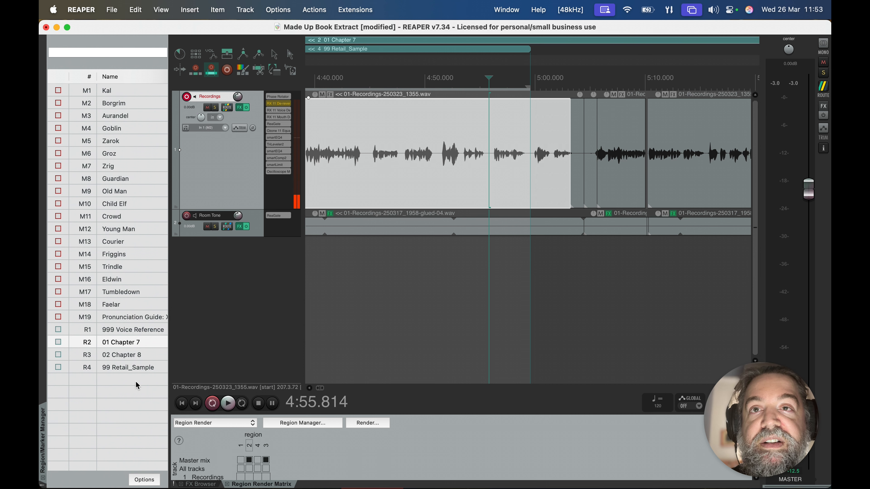
left_click(256, 461)
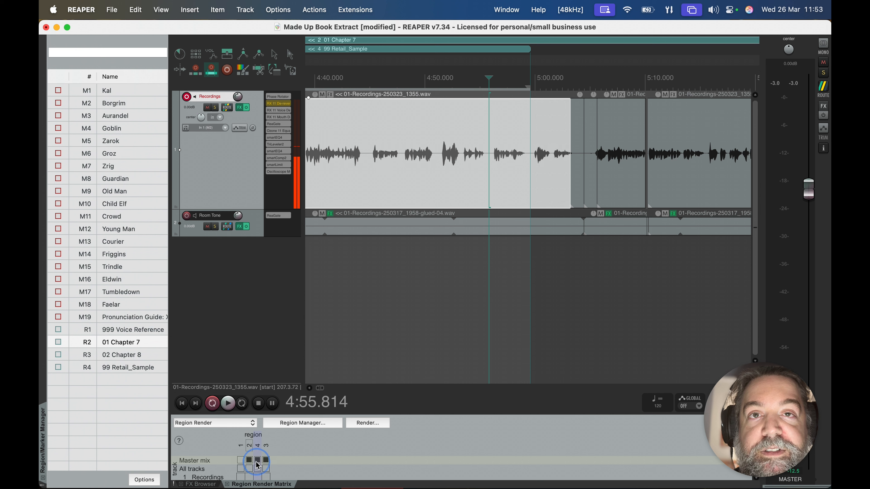
left_click(250, 461)
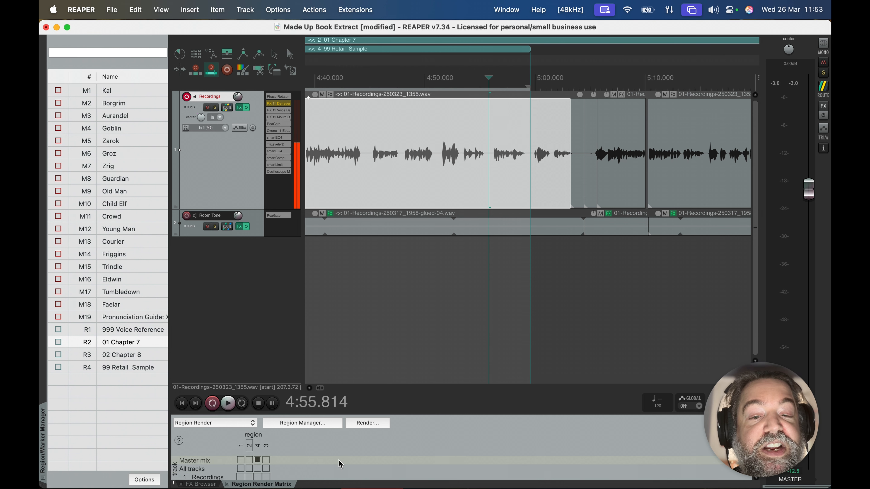
scroll(340, 464, "down", 2)
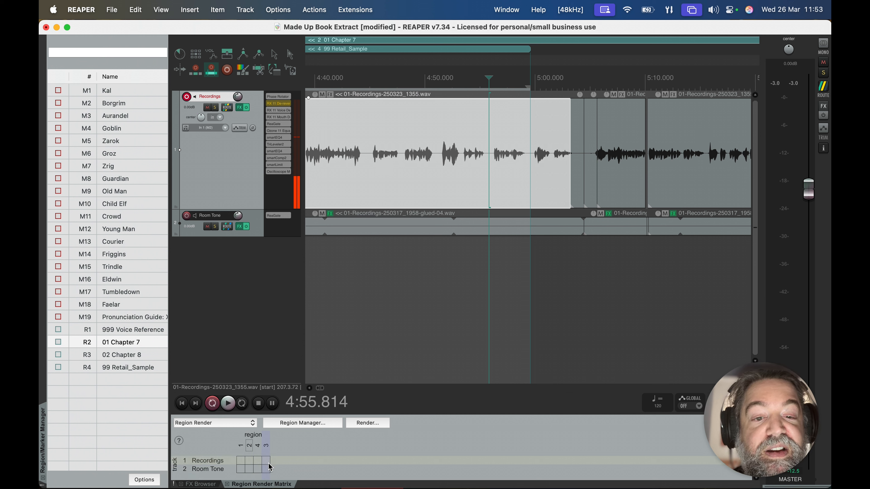
scroll(305, 480, "up", 2)
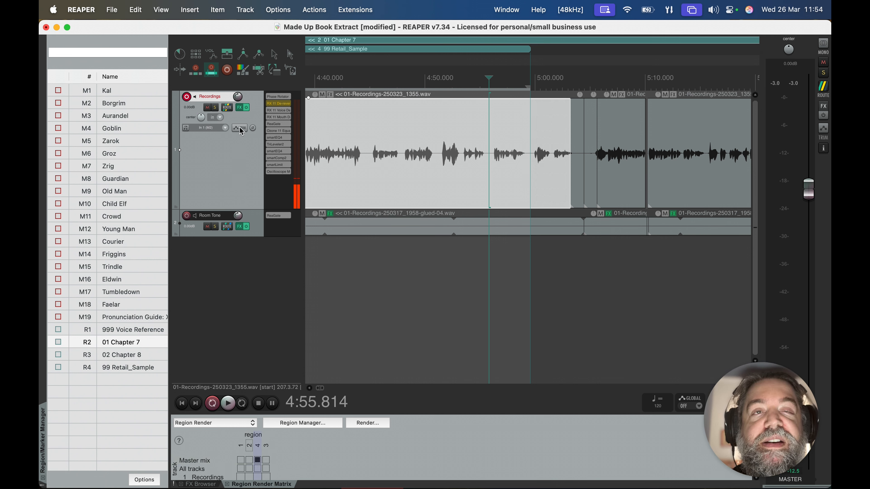
Open the render settings with the source as Region render matrix via master and the bounds as All project regions.
left_click(293, 73)
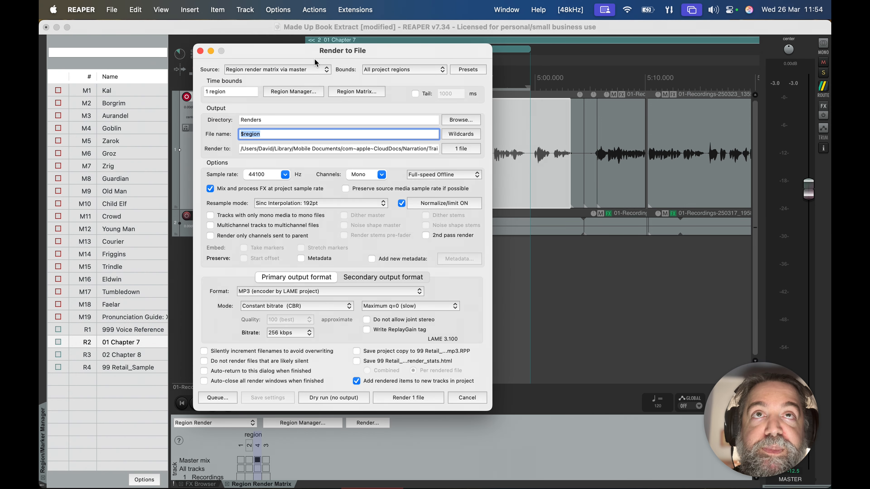
left_click_drag(306, 57, 406, 58)
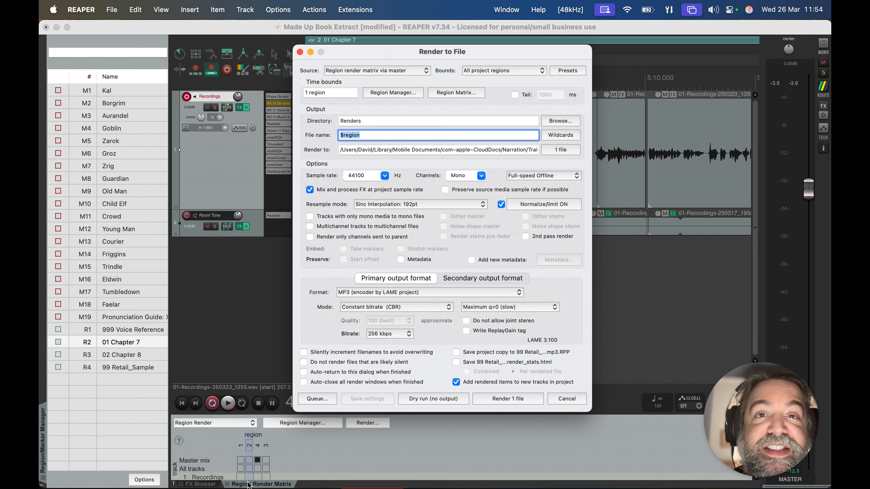
left_click(441, 93)
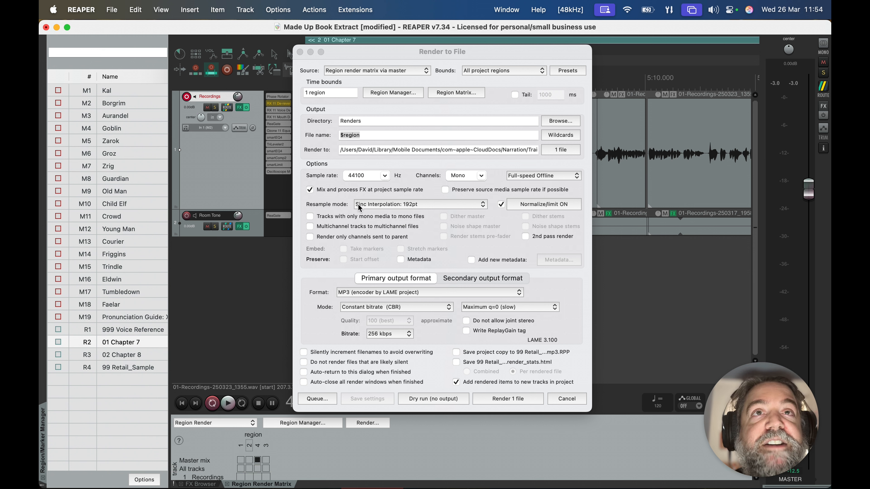
left_click(358, 73)
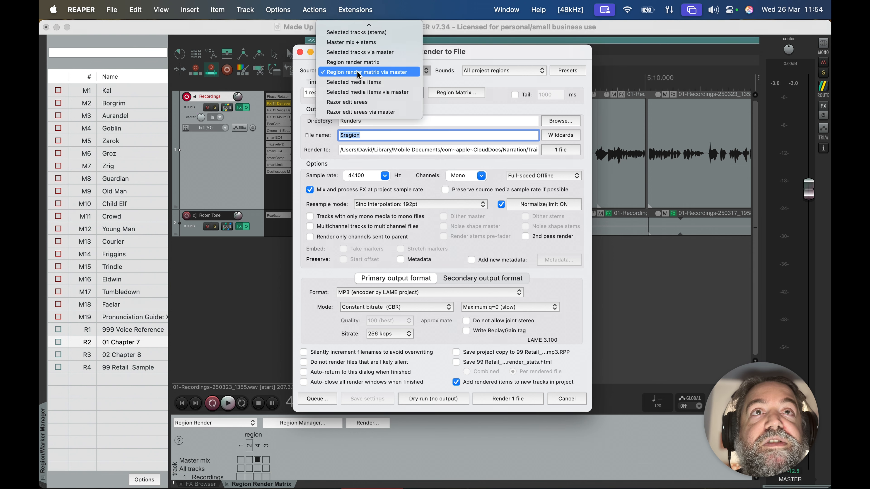
left_click(358, 73)
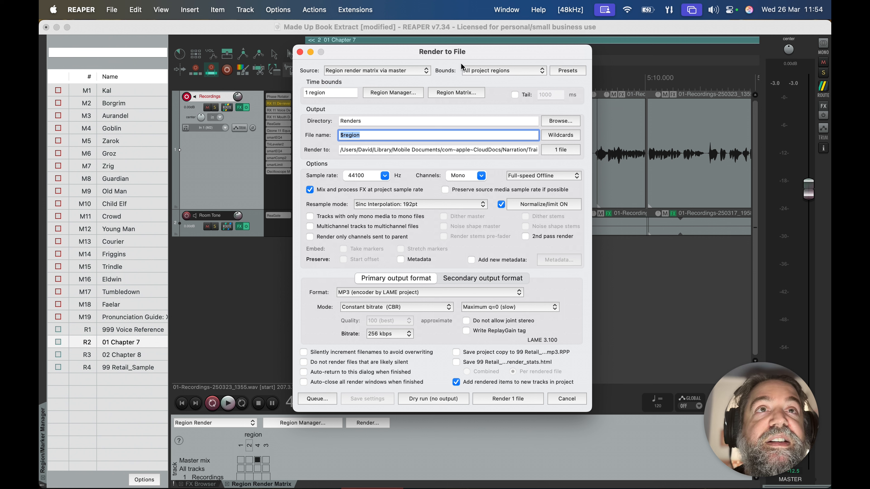
left_click(484, 73)
left_click(484, 72)
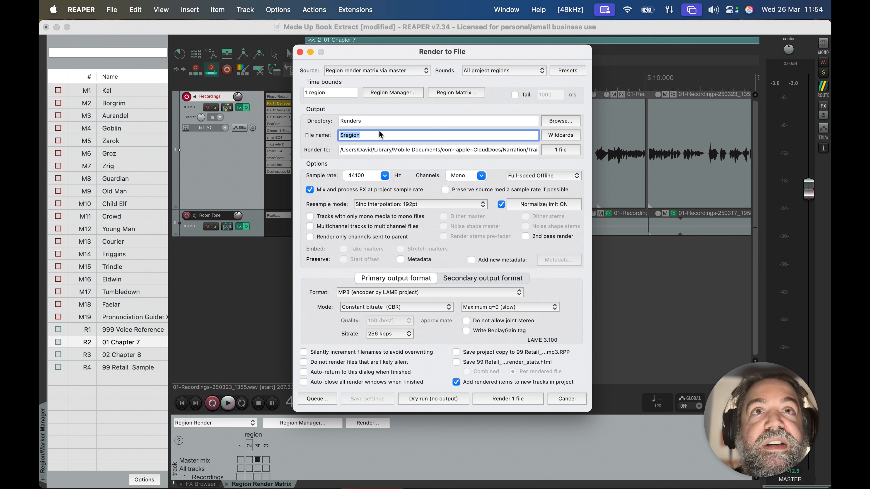
Review the output directory, the file name wildcard and the full path the render will be written to.
left_click(377, 119)
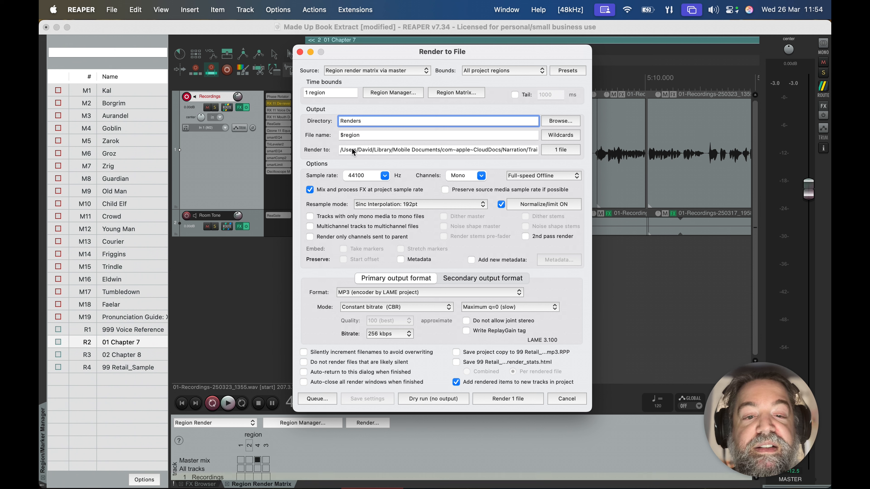
left_click(362, 136)
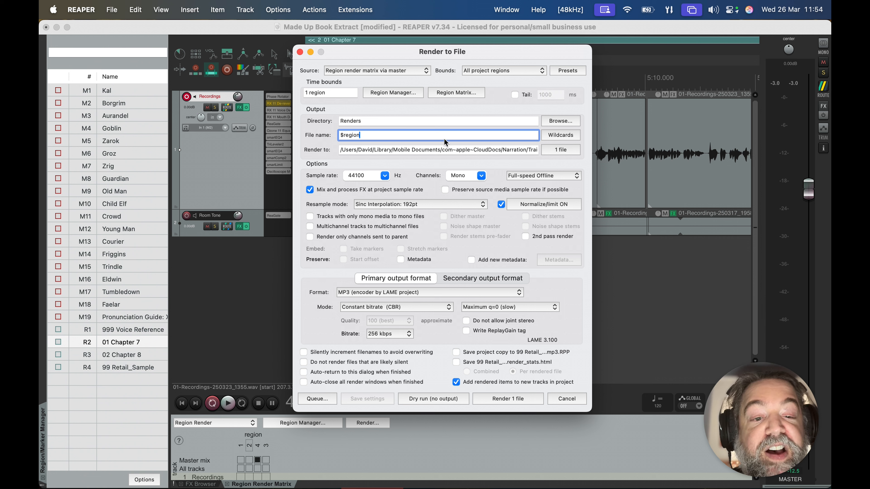
left_click(429, 150)
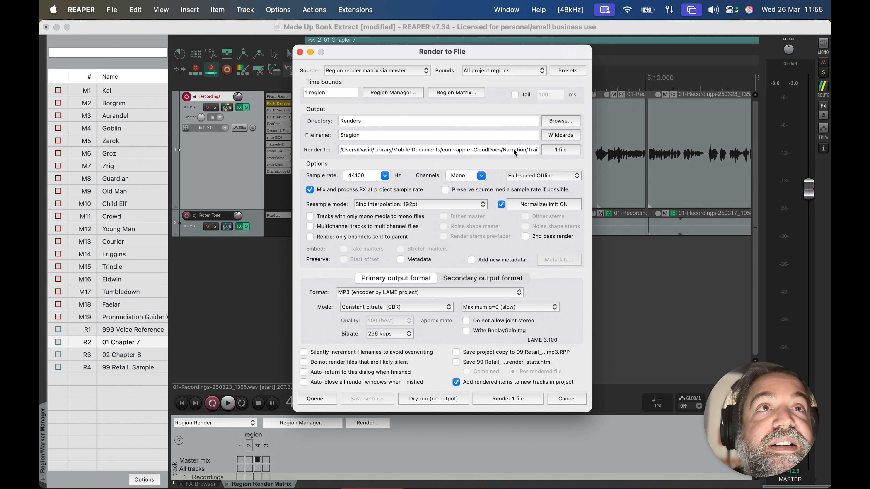
left_click_drag(510, 152, 564, 146)
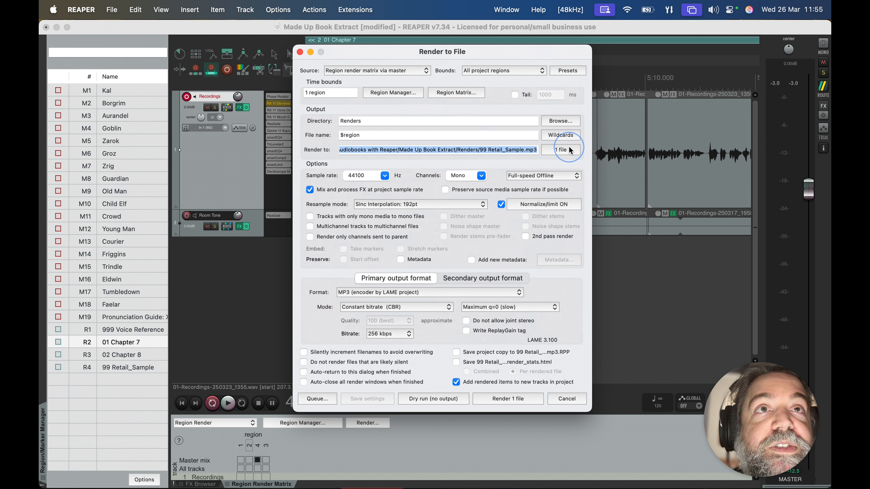
left_click(470, 152)
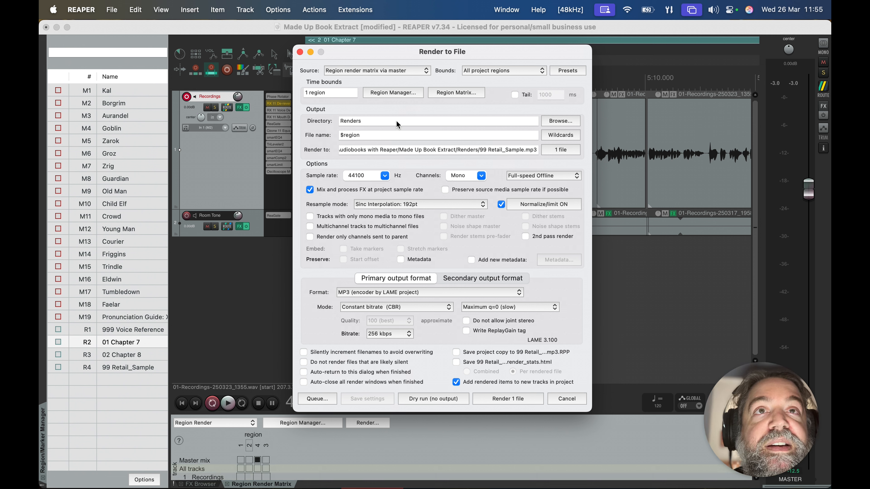
Check the sample rate choices for the render and keep 44100 Hz.
left_click(377, 176)
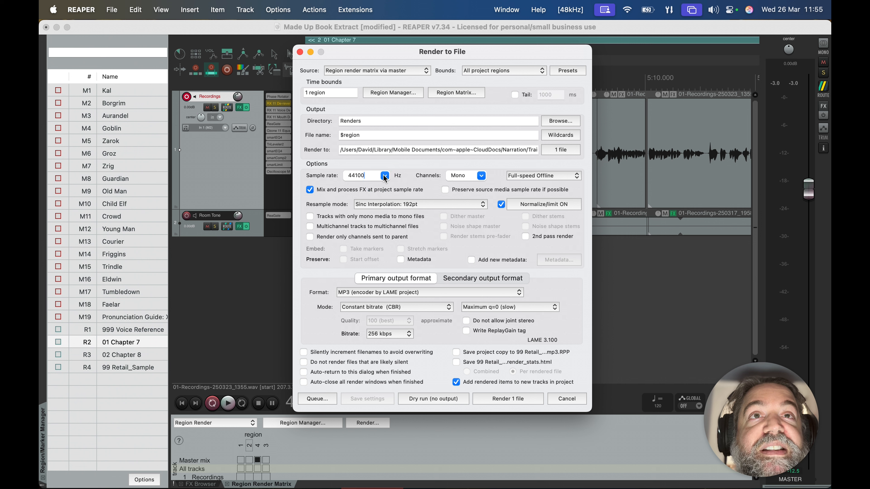
left_click(384, 176)
left_click(394, 173)
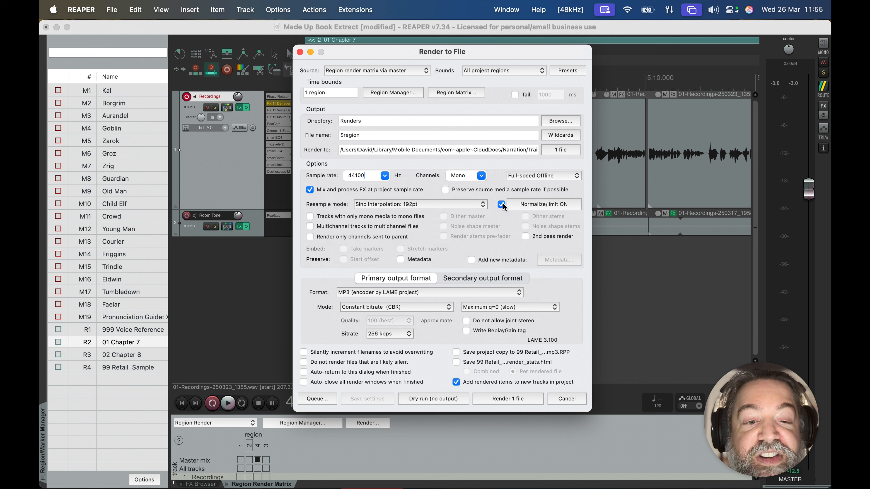
Review the postprocess settings for normalizing and brickwall limiting the rendered file, and close them.
left_click(531, 205)
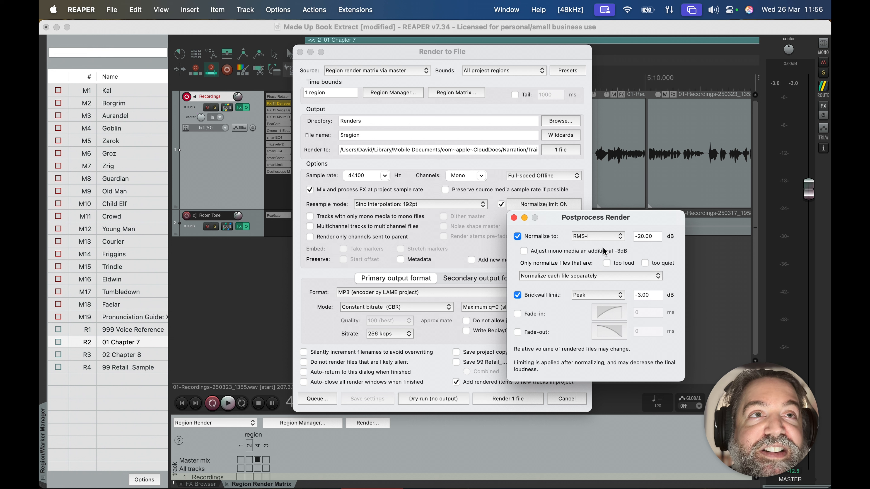
left_click(515, 218)
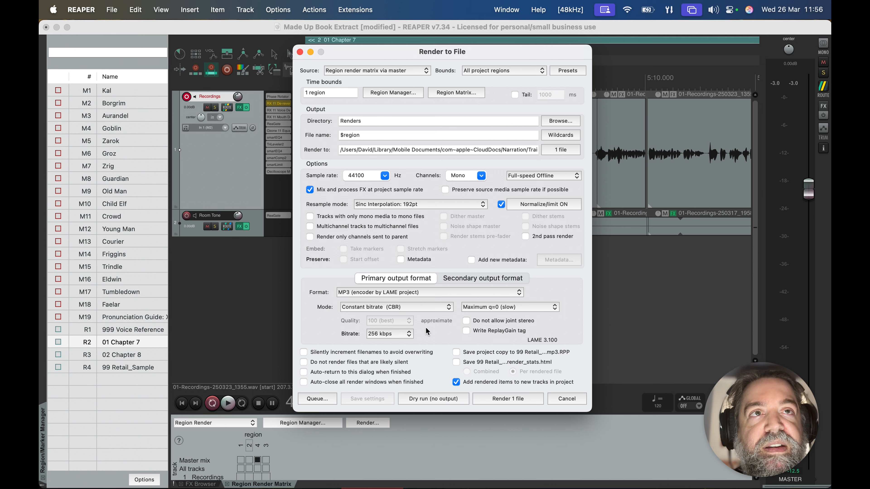
left_click(525, 205)
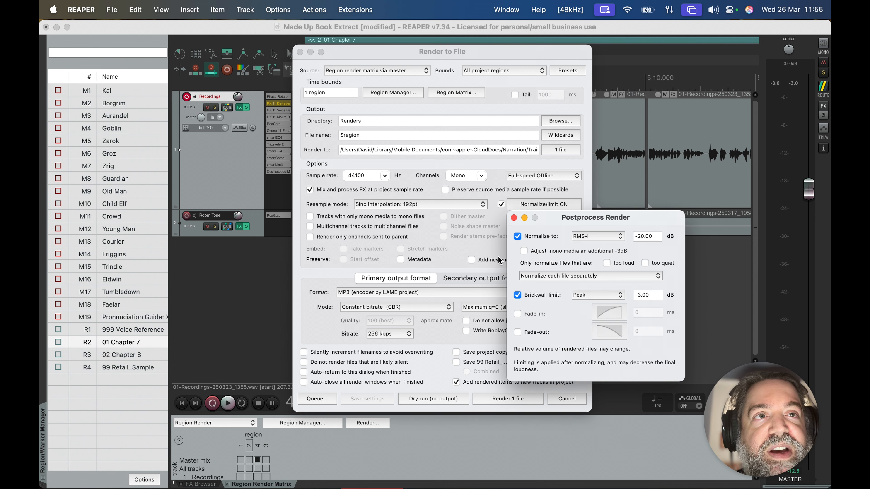
left_click(514, 218)
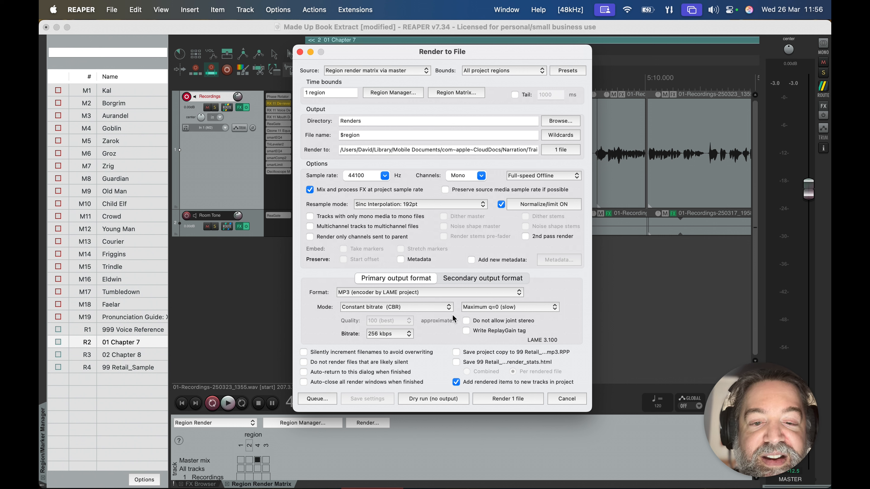
Keep the MP3 encoding quality at Maximum q=0 (slow) and start rendering the retail sample file.
left_click(493, 307)
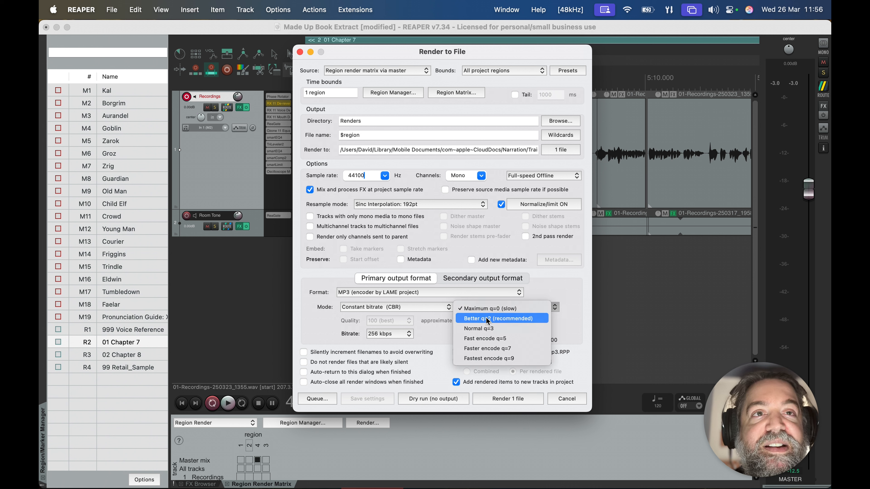
left_click(552, 294)
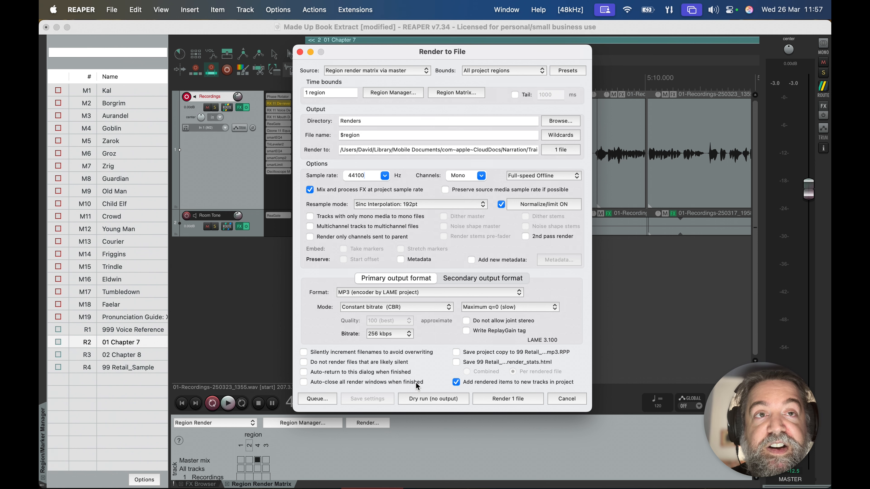
left_click(495, 399)
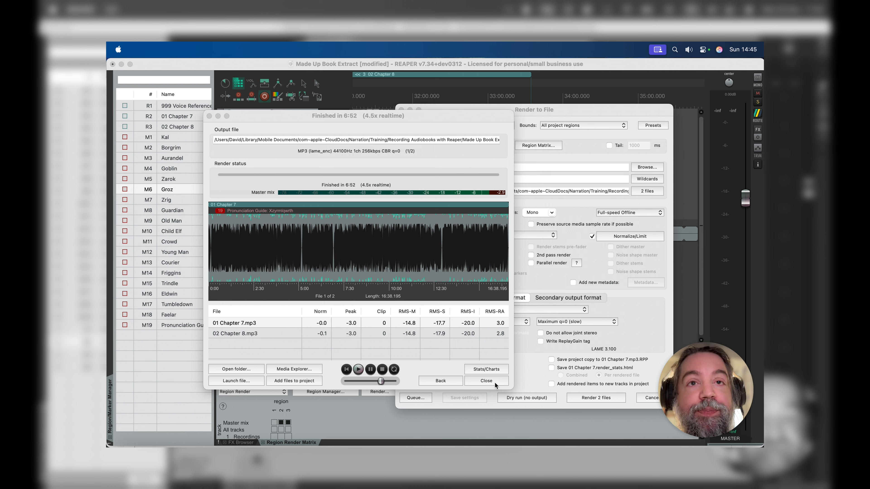
Inspect the waveforms and loudness statistics of the rendered 02 Chapter 8.mp3 and 01 Chapter 7.mp3.
left_click(427, 333)
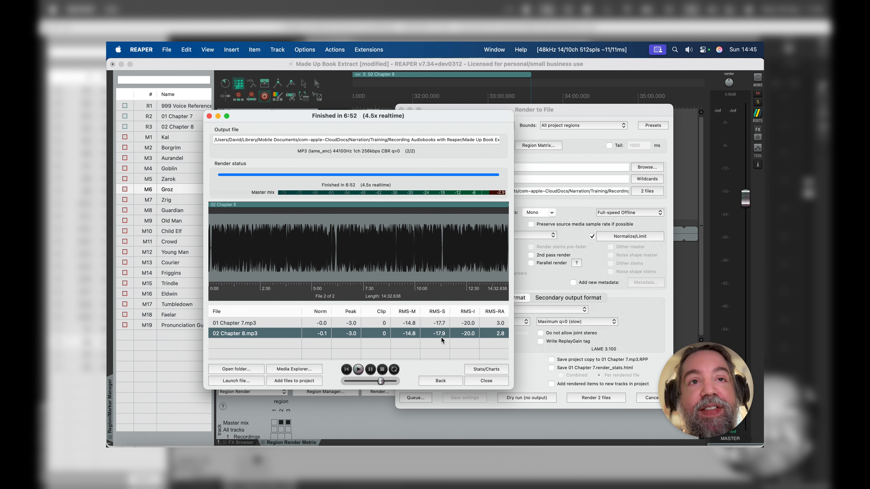
left_click(442, 324)
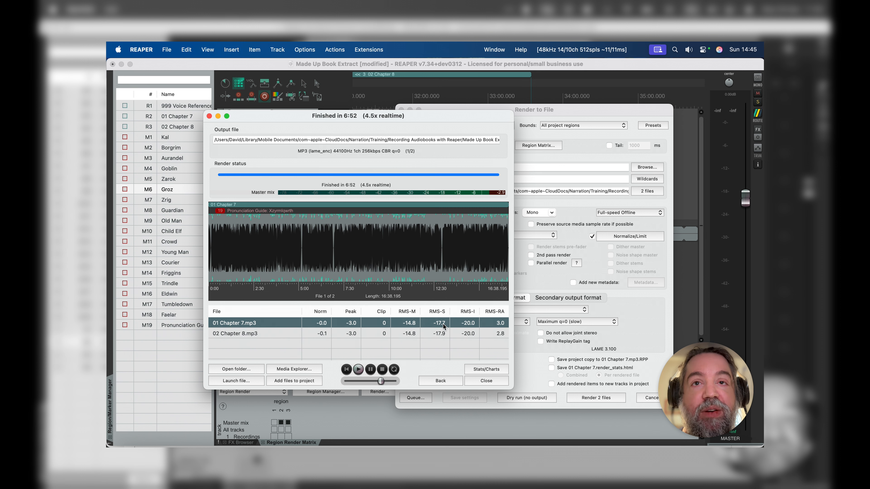
Close the finished render results and raise the smart:limit gain on the Recordings track to 6.5 dB.
left_click(486, 381)
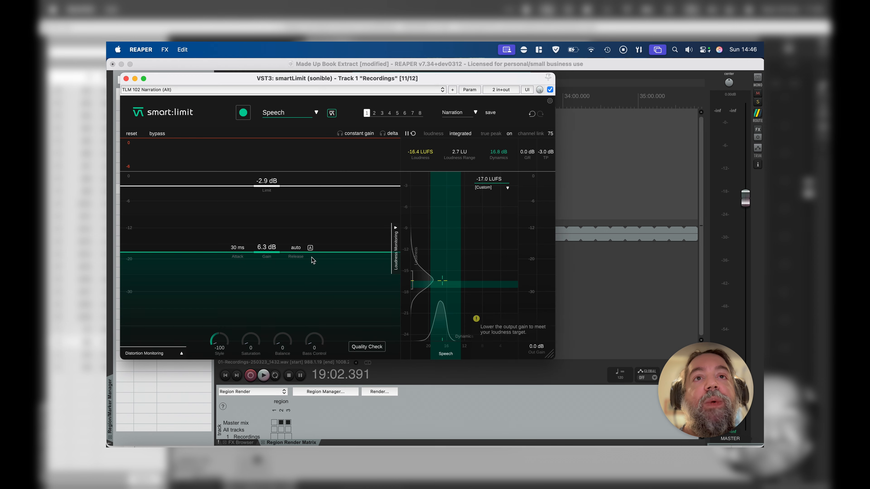
left_click(330, 170)
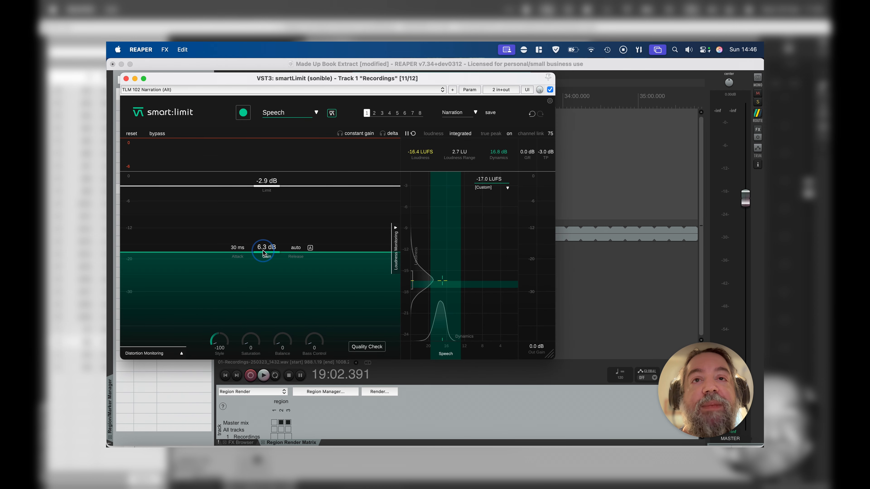
scroll(262, 251, "up", 2)
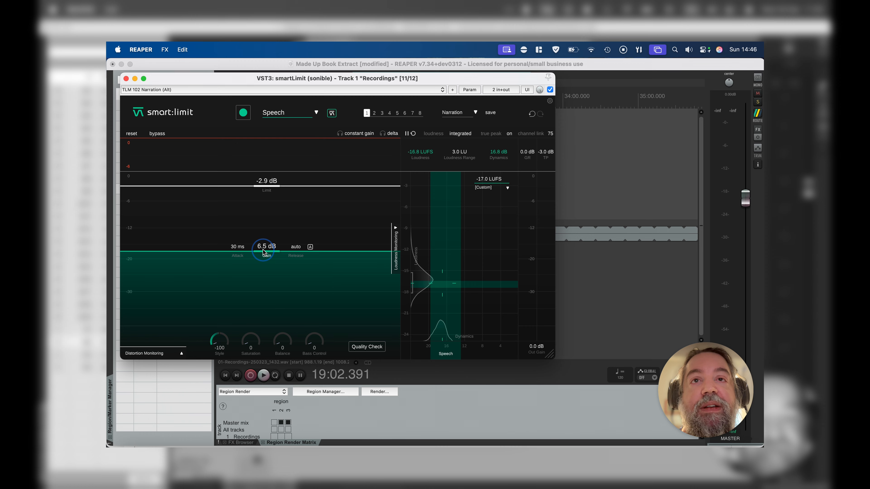
left_click(125, 79)
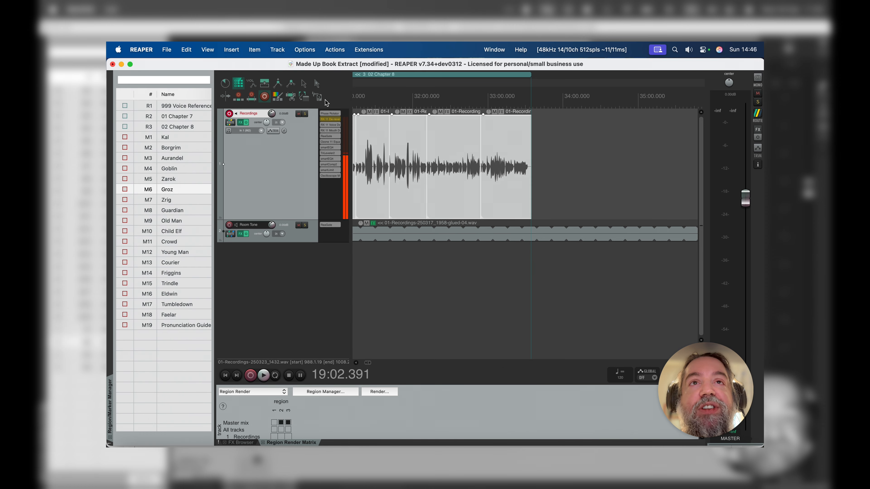
Exclude the 02 Chapter 8 region from the master mix render and start rendering the remaining chapter.
left_click(317, 97)
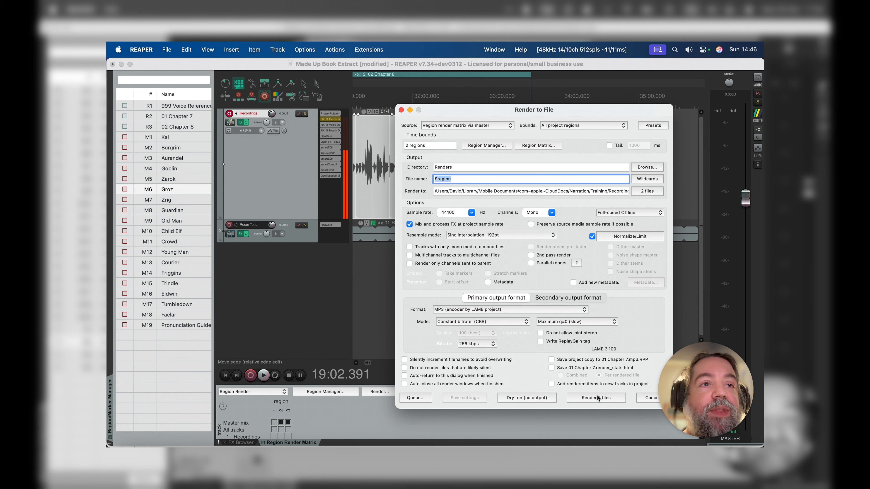
left_click(288, 423)
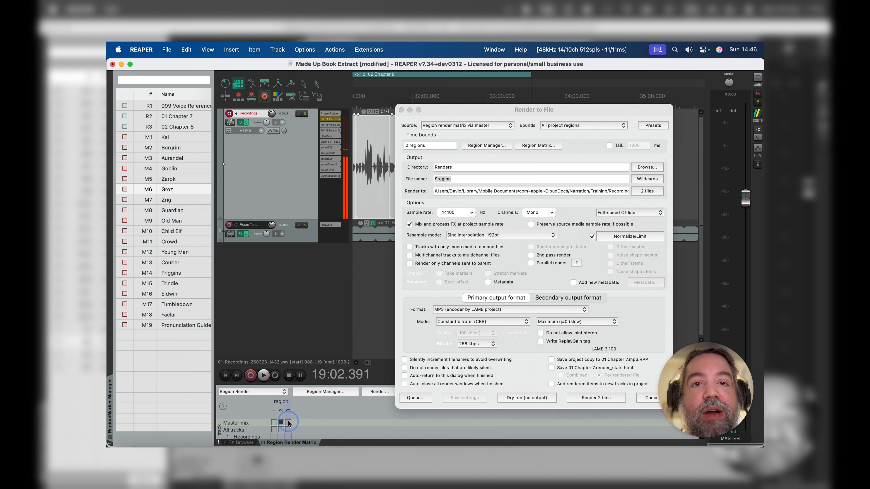
left_click(598, 400)
Close the finished retail sample render and review the option that adds rendered items to new tracks in the project.
left_click(383, 241)
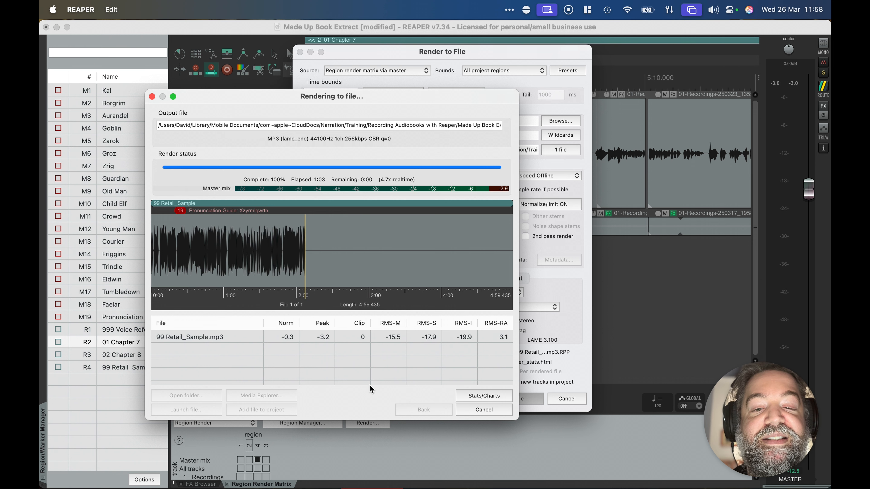
left_click_drag(407, 101, 383, 96)
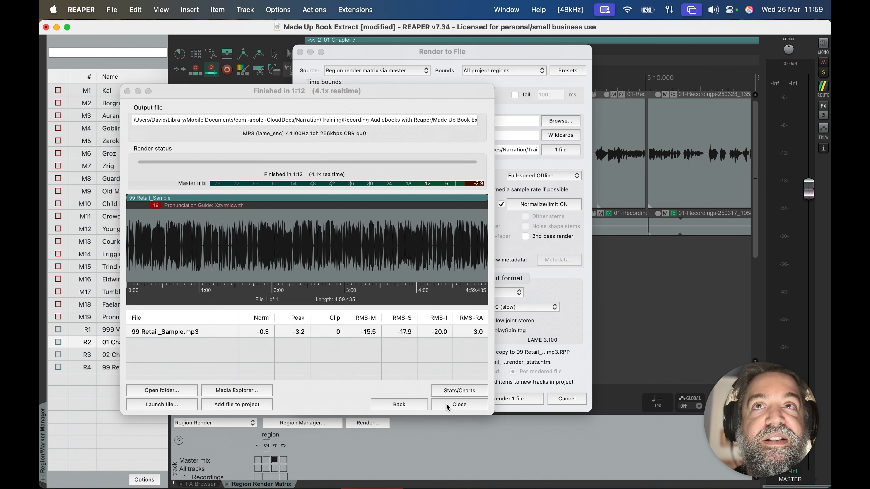
left_click(451, 406)
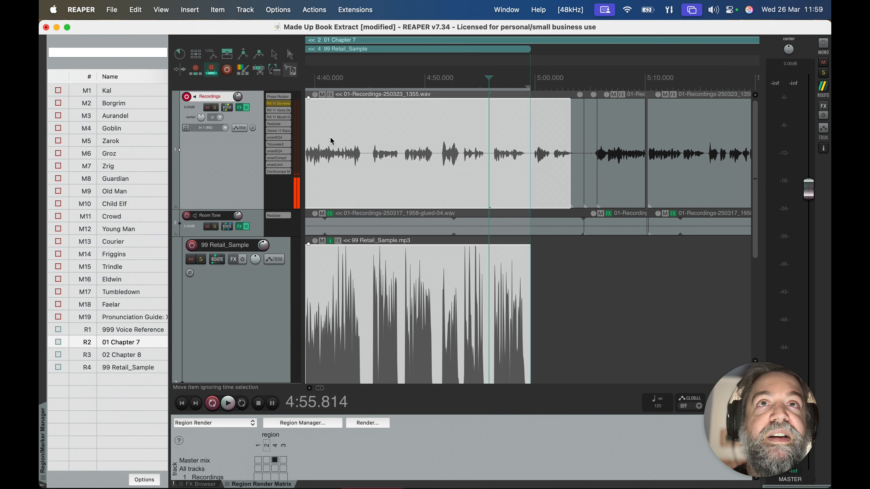
left_click(290, 70)
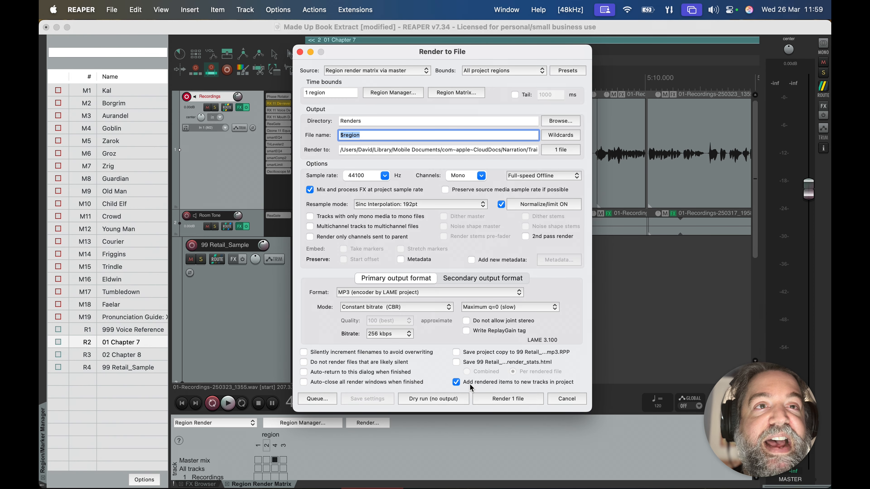
left_click(566, 398)
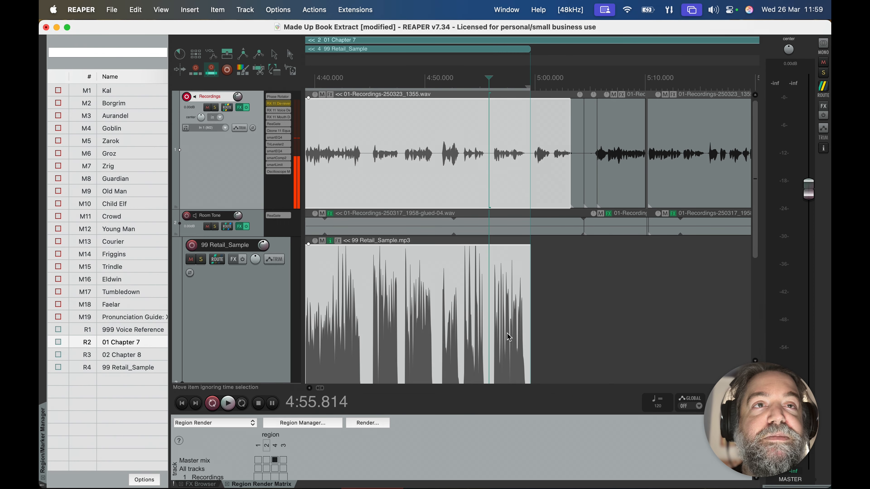
Turn down the volume of the 99 Retail_Sample track holding the rendered file.
key("minus")
key("minus")
scroll(501, 345, "left", 4)
scroll(501, 345, "down", 5)
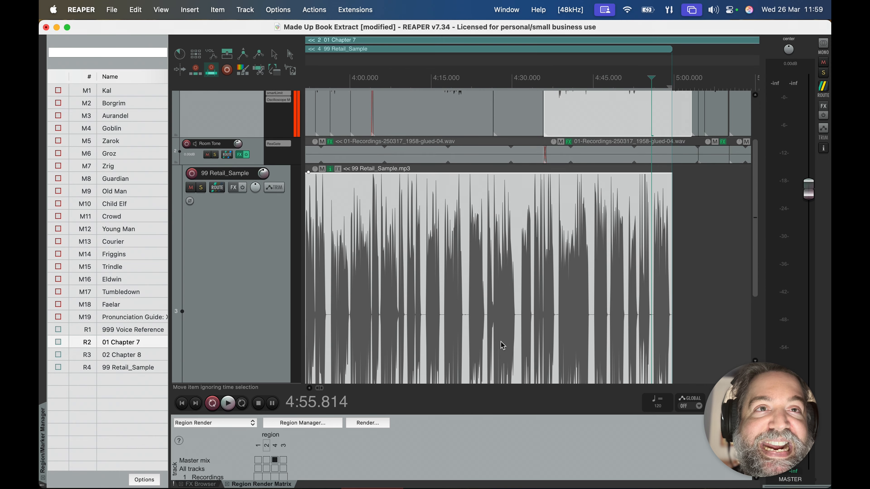
scroll(501, 345, "down", 1)
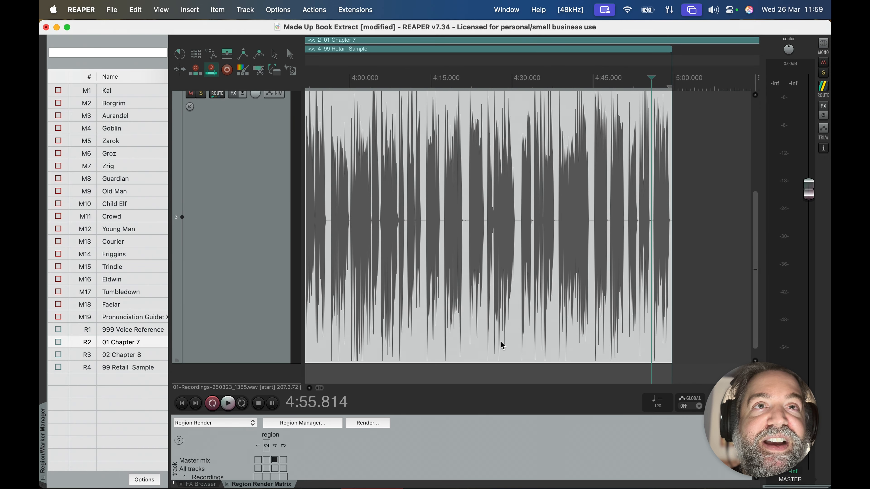
scroll(502, 345, "up", 3)
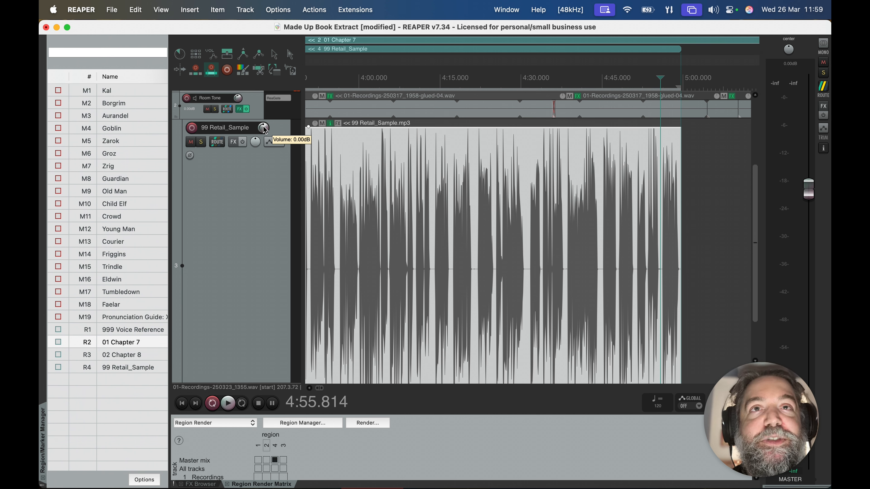
left_click_drag(264, 129, 263, 165)
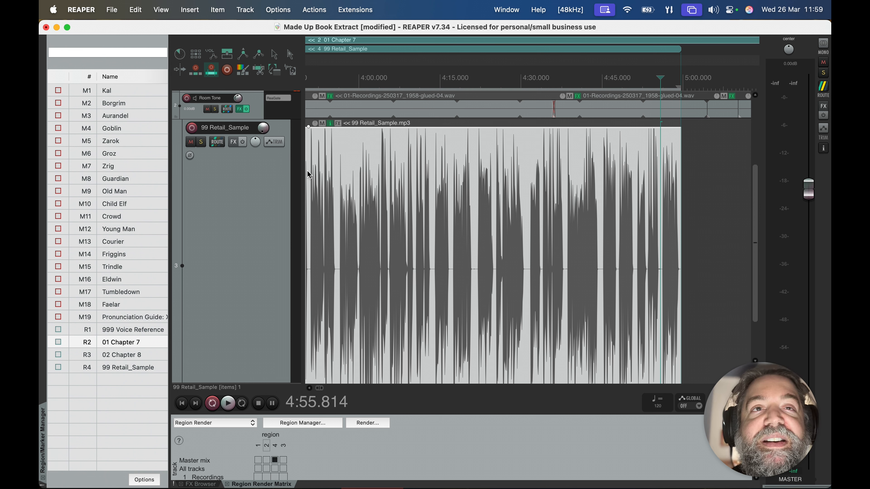
Listen to a short passage of the rendered retail sample from about 4:00.
left_click(359, 177)
key("space")
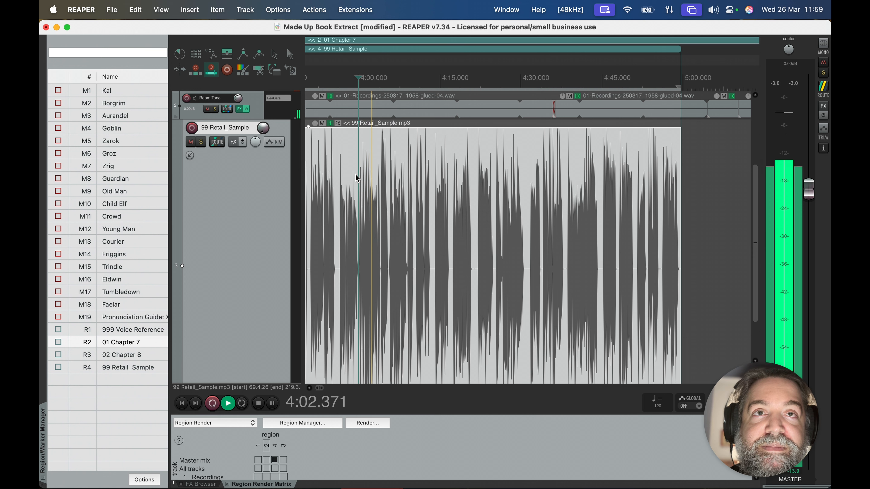
key("space")
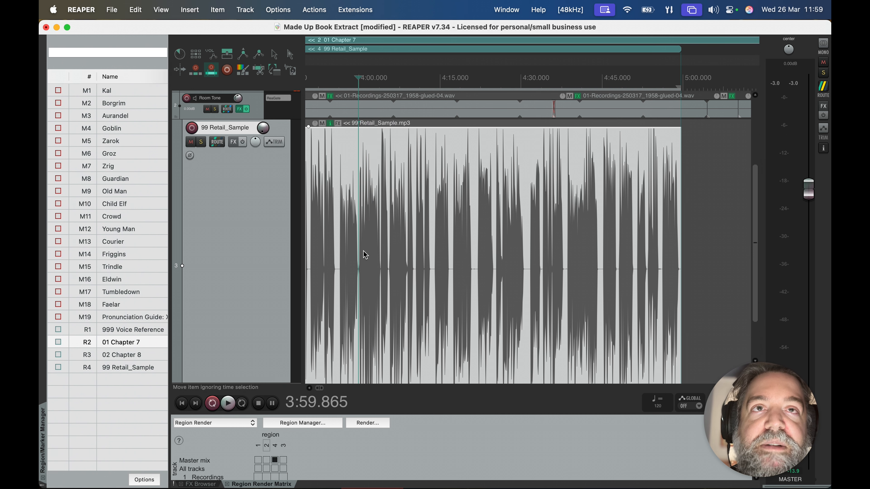
Look through the rendered retail sample's waveform and listen to the small sound at about 4:08.
scroll(437, 262, "left", 10)
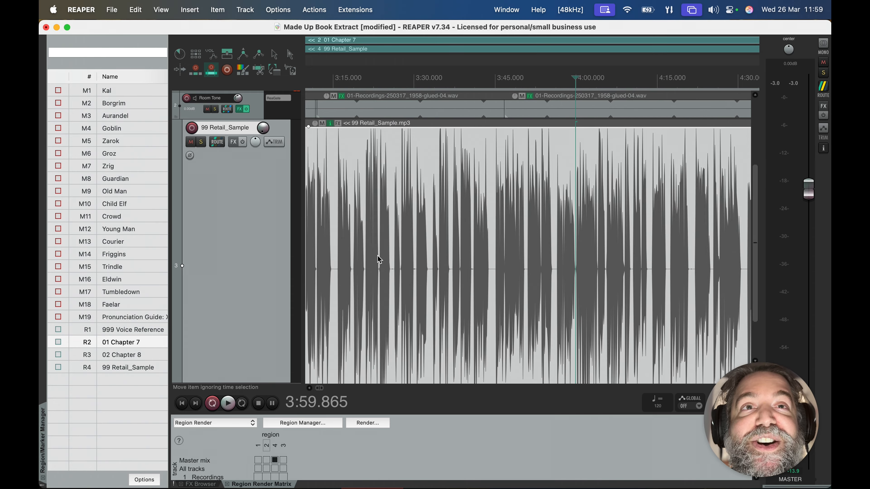
scroll(379, 259, "left", 10)
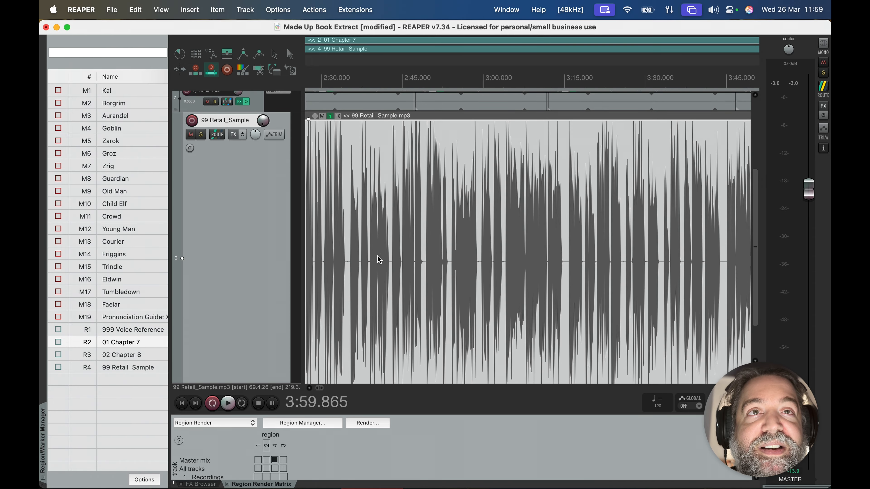
scroll(379, 259, "up", 3)
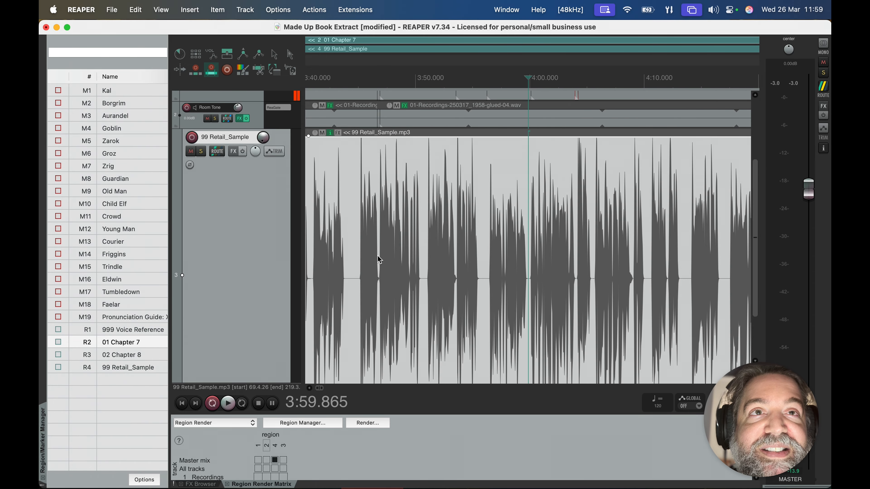
scroll(379, 259, "up", 3)
scroll(379, 259, "right", 8)
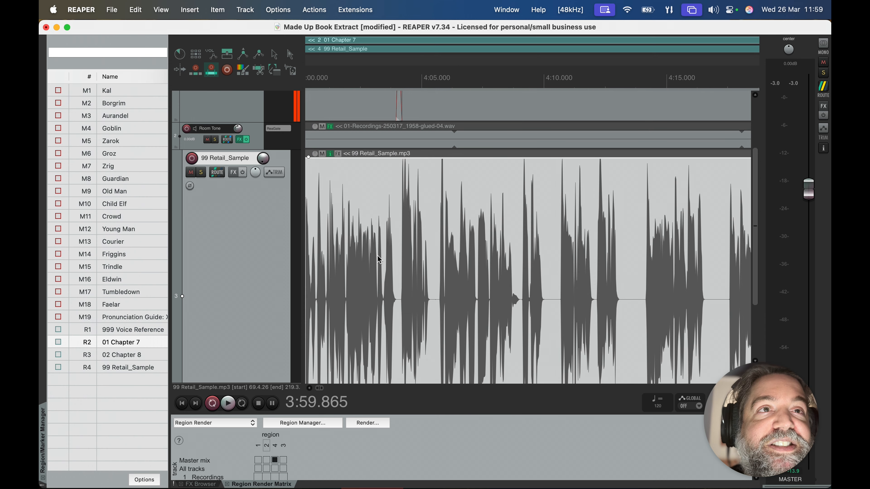
left_click(439, 257)
key("space")
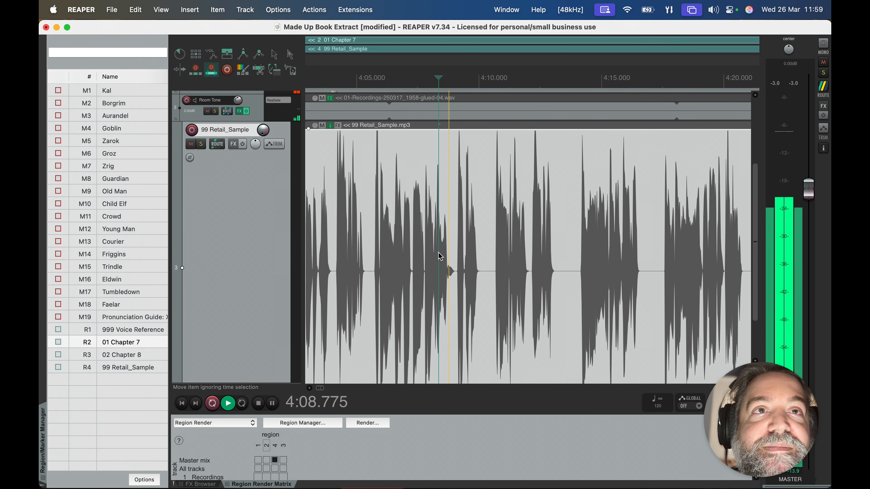
key("space")
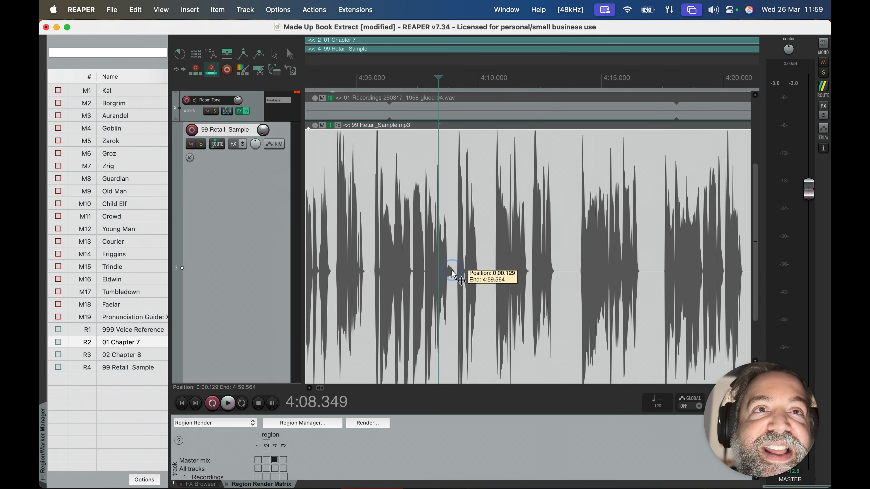
left_click(452, 271)
Find the small sound at about 4:26 in the rendered retail sample and listen to it.
scroll(452, 273, "up", 1)
scroll(452, 272, "right", 15)
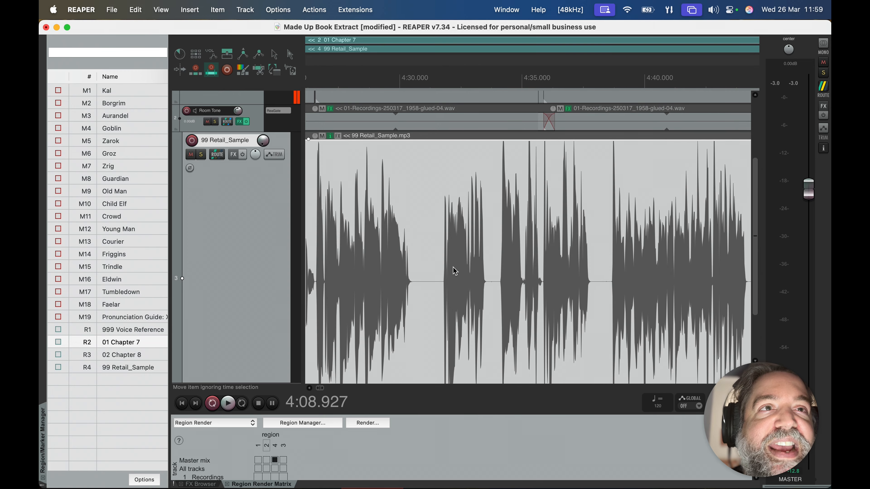
scroll(453, 271, "left", 4)
left_click(462, 261)
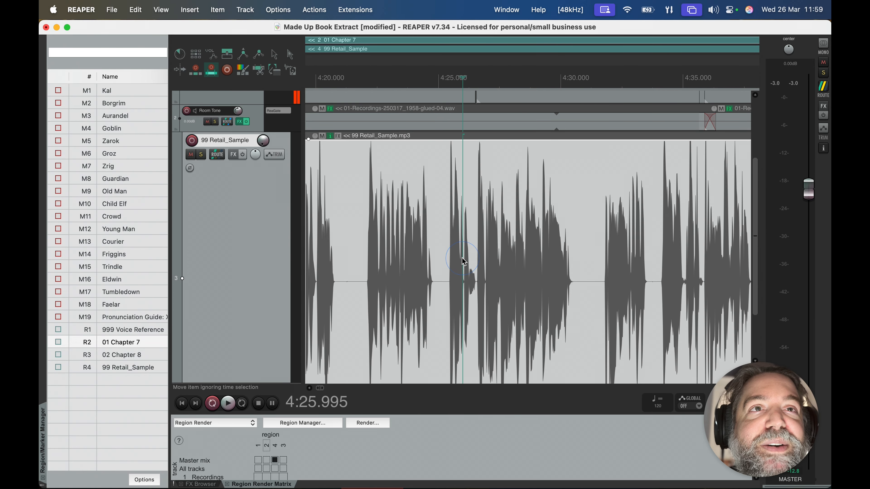
key("space")
key("space")
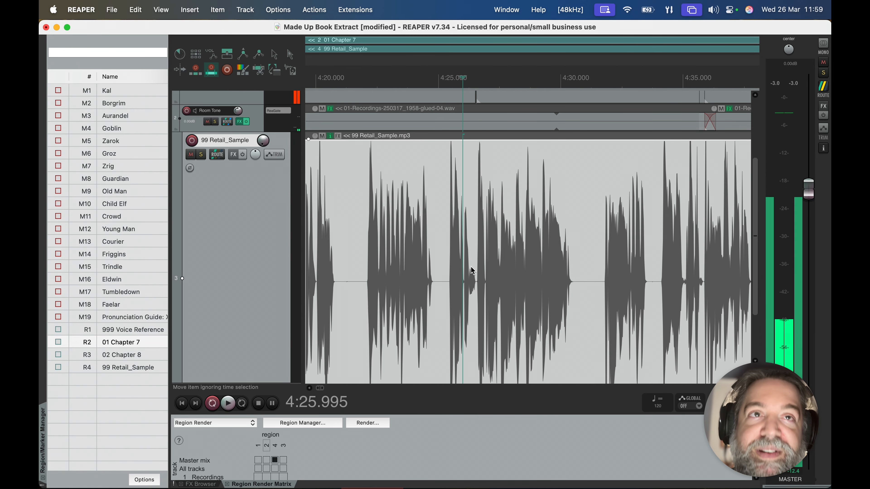
Go back to the earlier part of the rendered retail sample and listen to the passage at about 2:01.
scroll(472, 271, "up", 1)
scroll(472, 271, "right", 5)
scroll(473, 271, "down", 5)
scroll(473, 270, "left", 20)
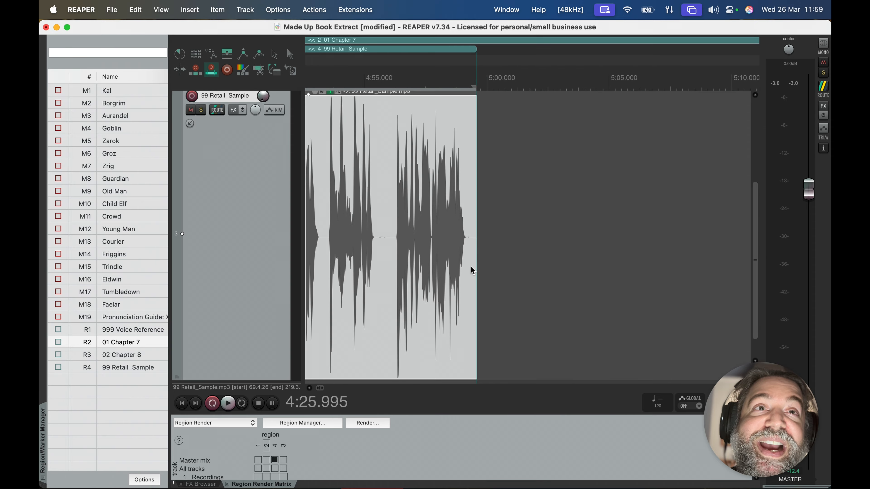
scroll(472, 271, "down", 2)
scroll(473, 271, "left", 20)
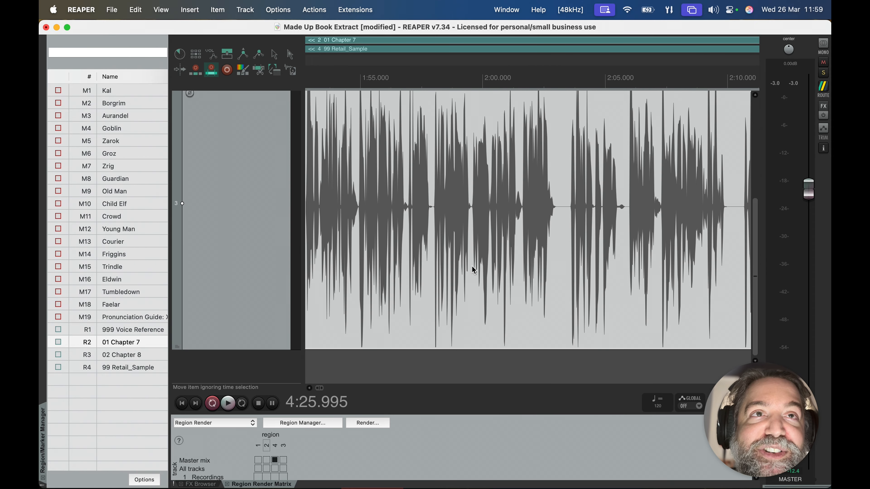
left_click(512, 203)
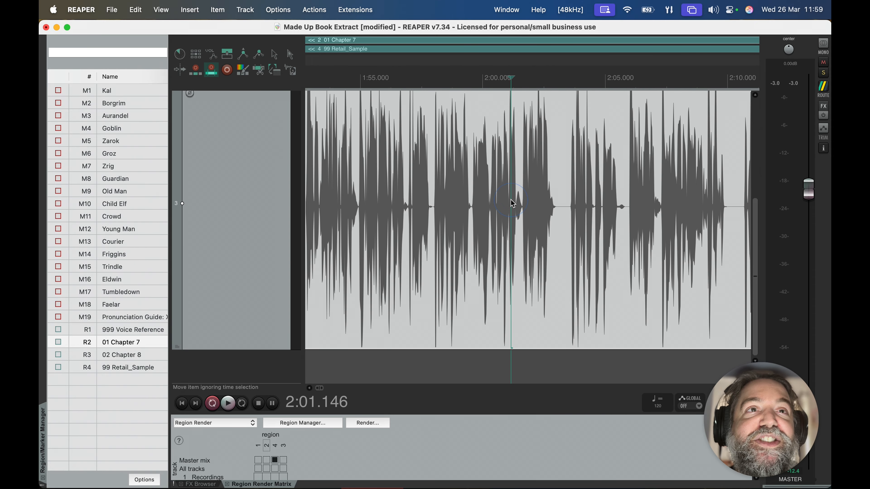
key("space")
key("space")
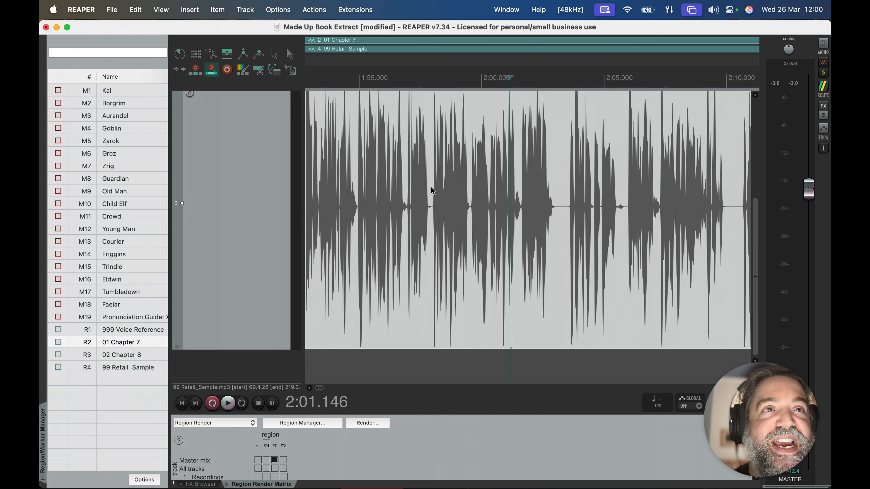
Examine the breaths and gaps in the waveform around 2:00 and place the edit cursor in the gap at about 2:03.
scroll(430, 187, "right", 10)
scroll(431, 187, "up", 5)
scroll(430, 186, "left", 8)
scroll(430, 186, "down", 5)
scroll(431, 188, "left", 2)
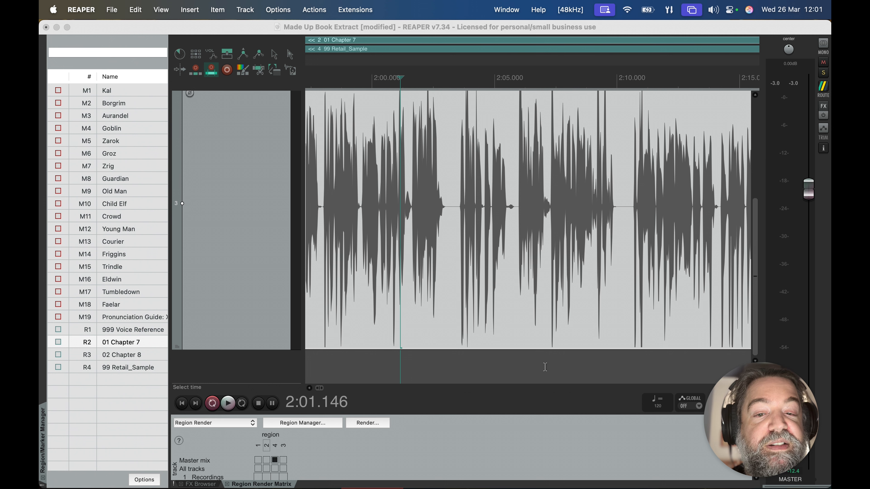
left_click(452, 205)
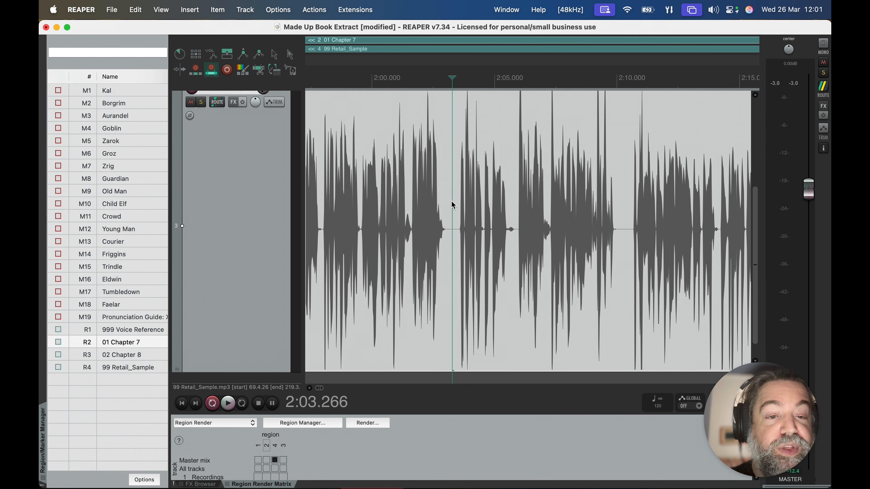